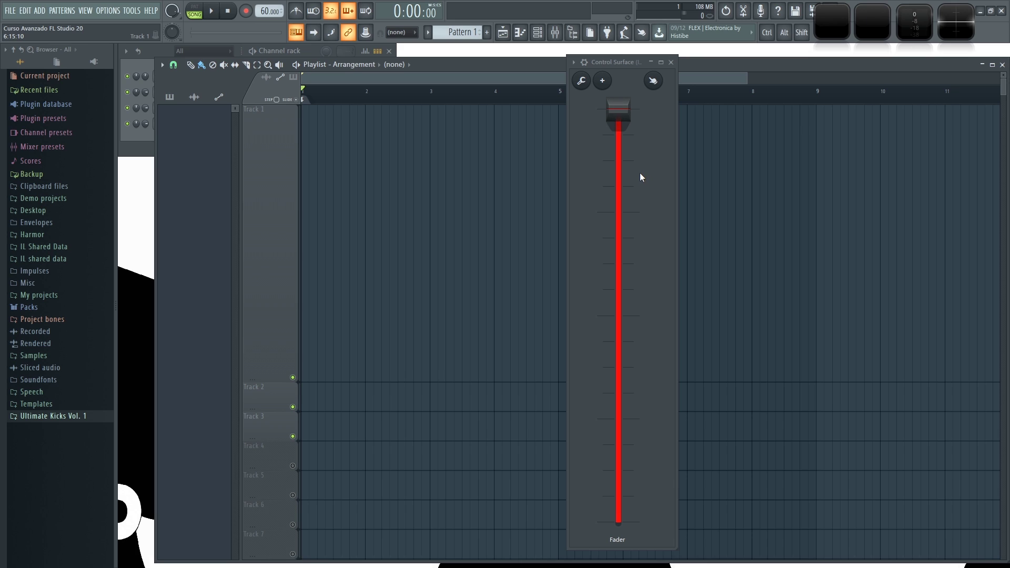
# Examine the Control Surface fader's controller link settings, then close them without linking anything
pyautogui.moveTo(618, 111)
pyautogui.mouseDown()
pyautogui.moveTo(618, 521)
pyautogui.moveTo(620, 114)
pyautogui.moveTo(610, 124)
pyautogui.mouseUp()
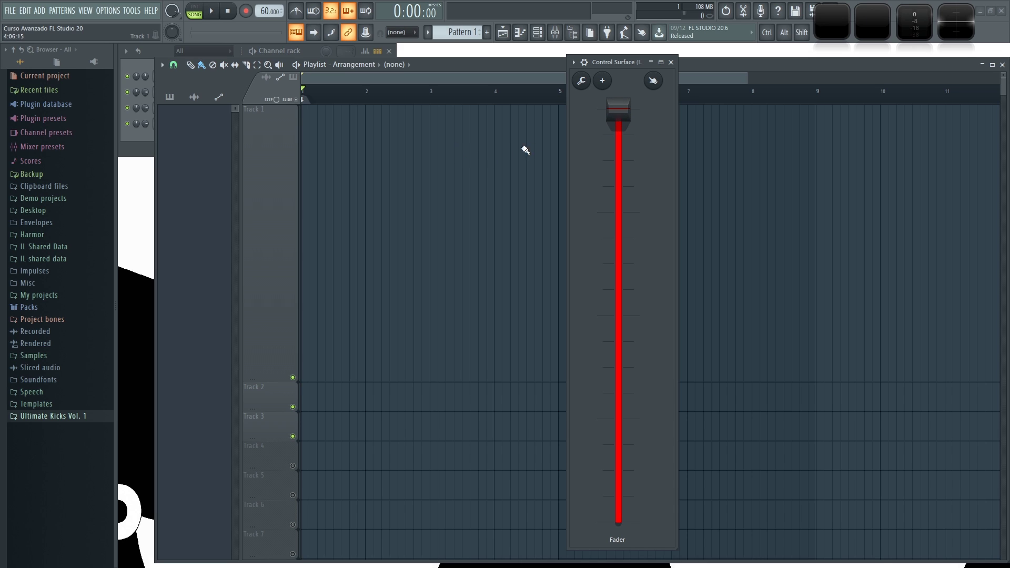
pyautogui.rightClick(620, 121)
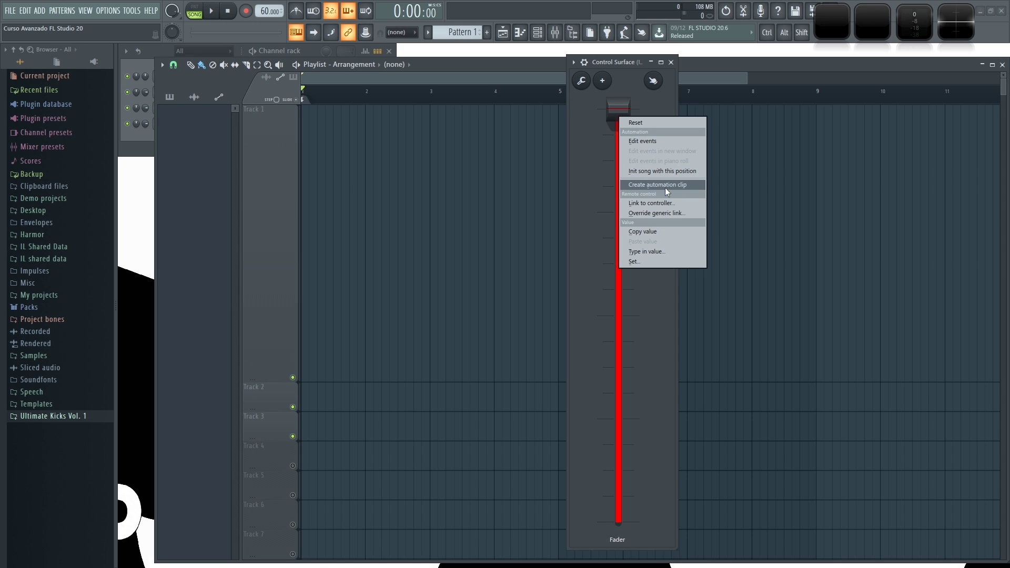
pyautogui.click(656, 200)
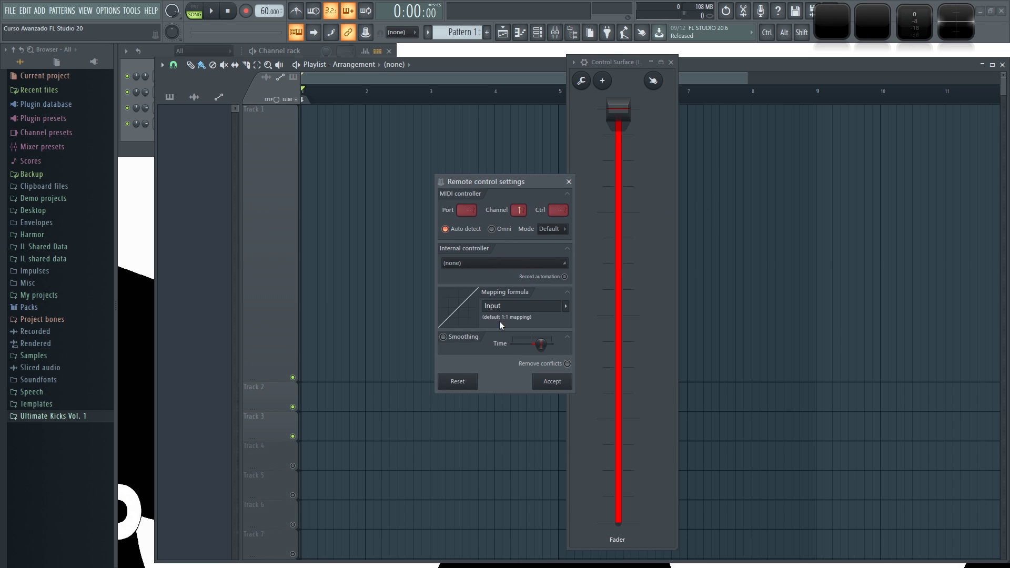
pyautogui.click(568, 181)
pyautogui.rightClick(619, 121)
pyautogui.click(621, 113)
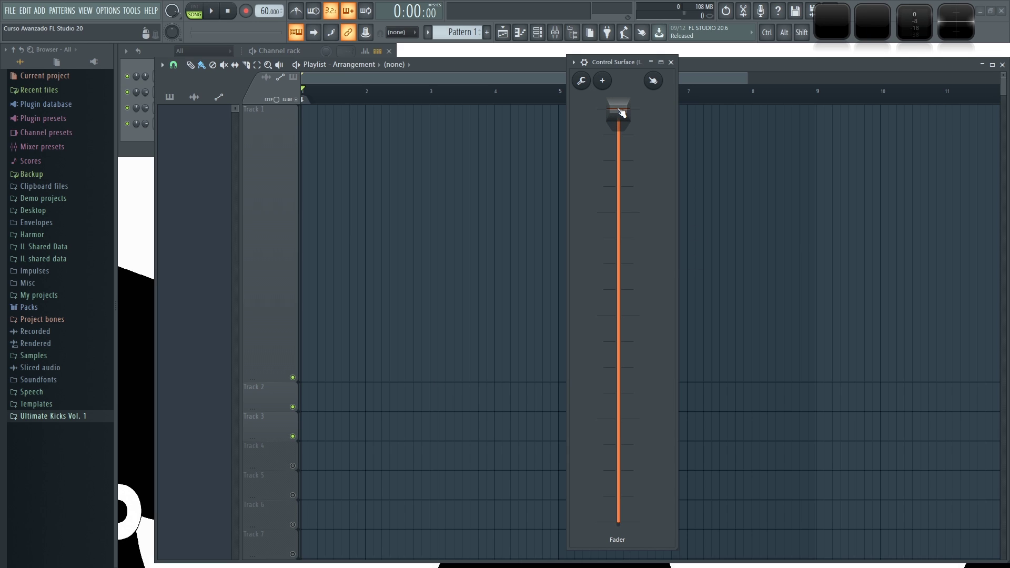
# Create an automation clip for the Control Surface fader and extend it to the start of bar 5
pyautogui.rightClick(619, 109)
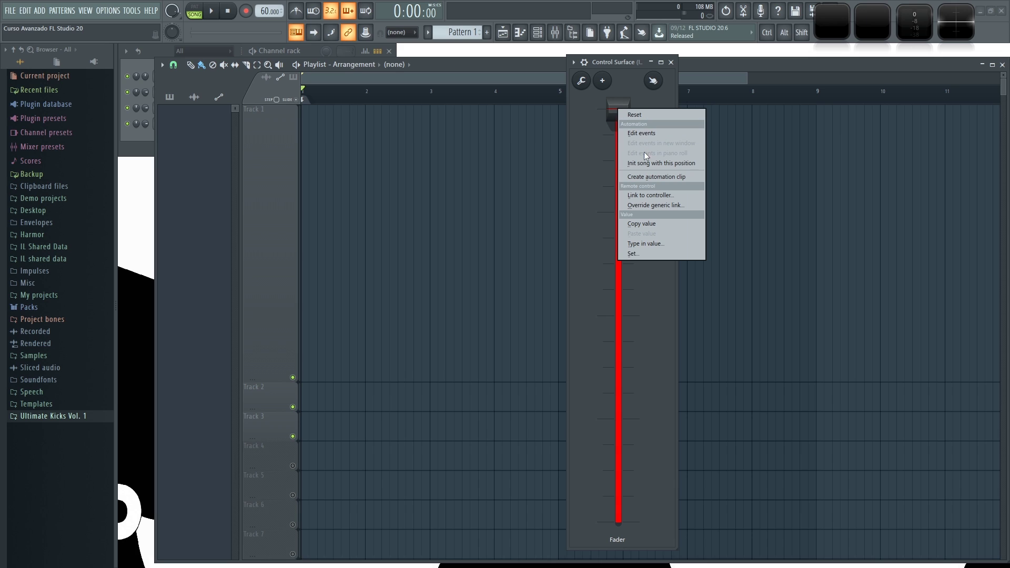
pyautogui.click(645, 178)
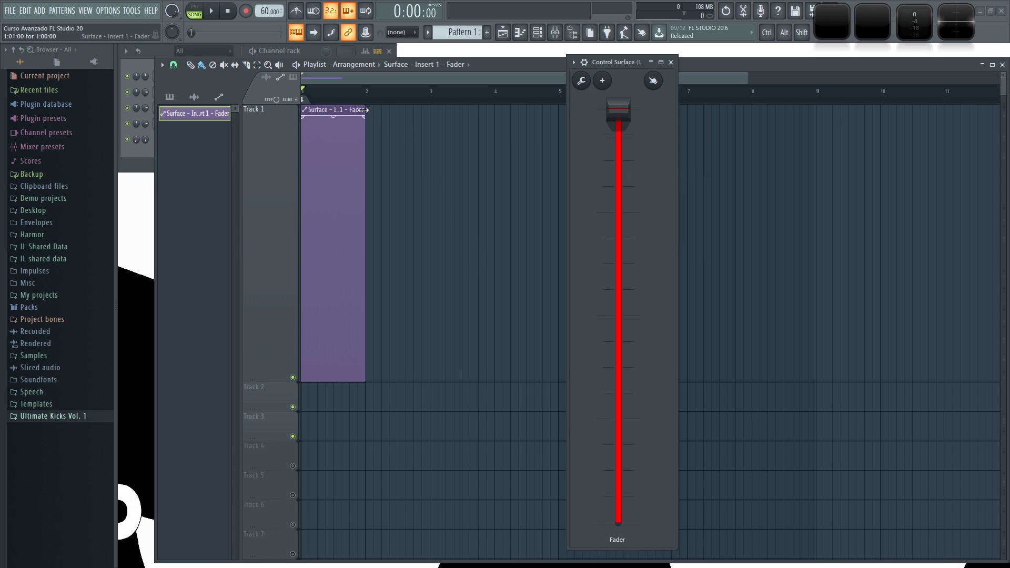
pyautogui.moveTo(365, 112); pyautogui.dragTo(559, 112)
pyautogui.moveTo(366, 115); pyautogui.dragTo(558, 111)
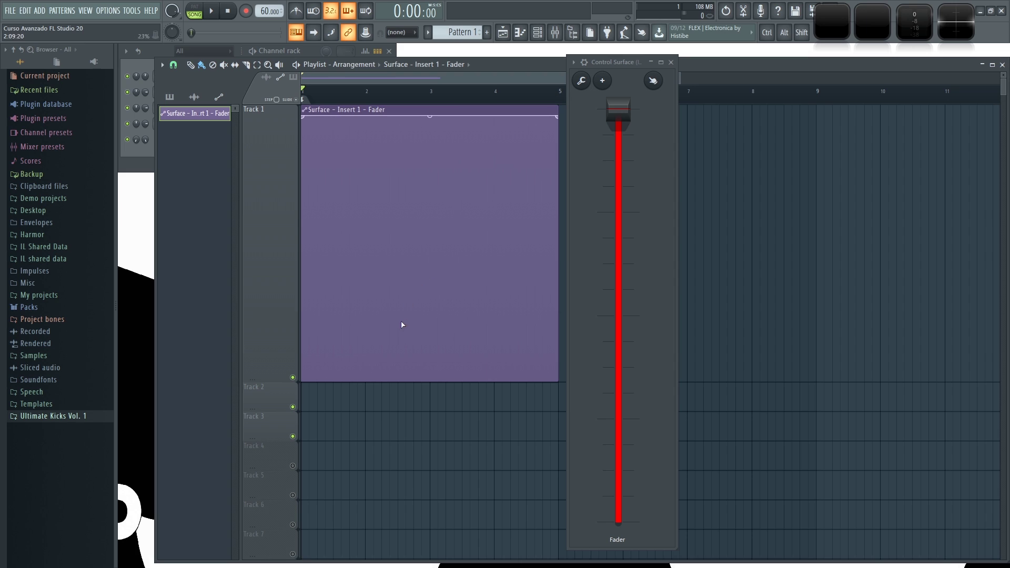
# Shape the fader automation as a triangle, 0% at both ends and 100% at bar 3, and play it back
pyautogui.moveTo(434, 383); pyautogui.dragTo(431, 383)
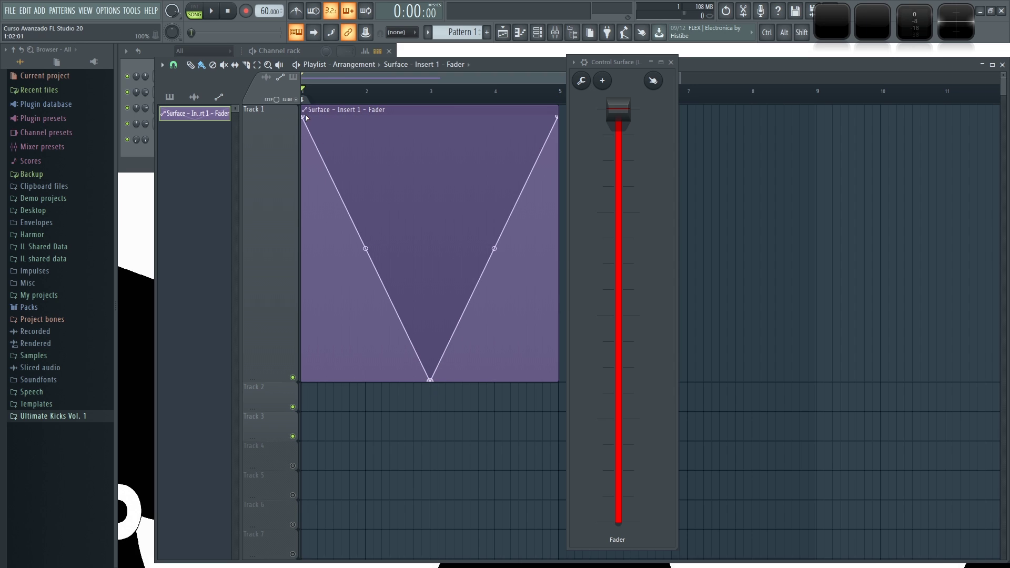
pyautogui.moveTo(307, 120); pyautogui.dragTo(332, 394)
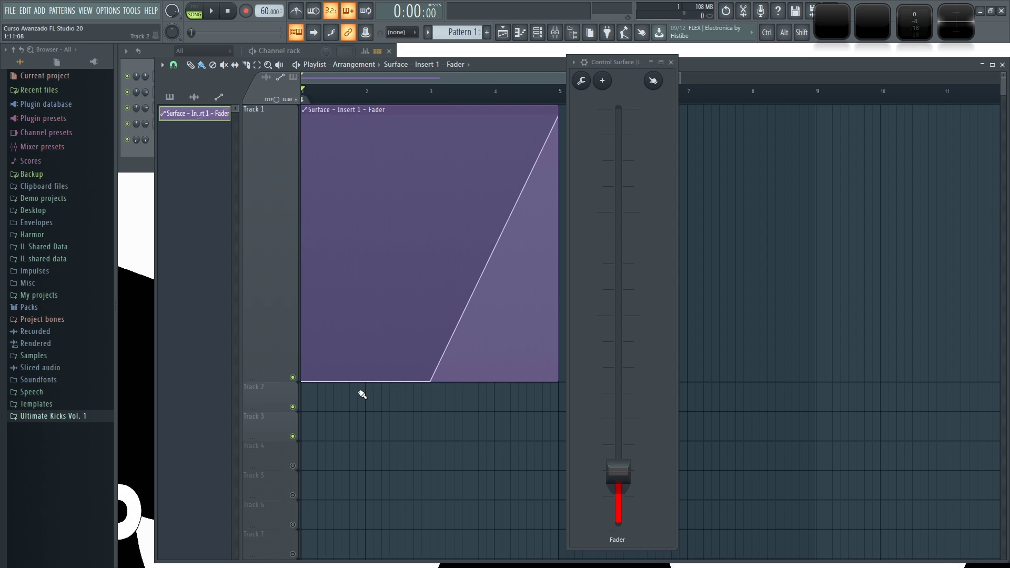
pyautogui.moveTo(430, 383); pyautogui.dragTo(429, 109)
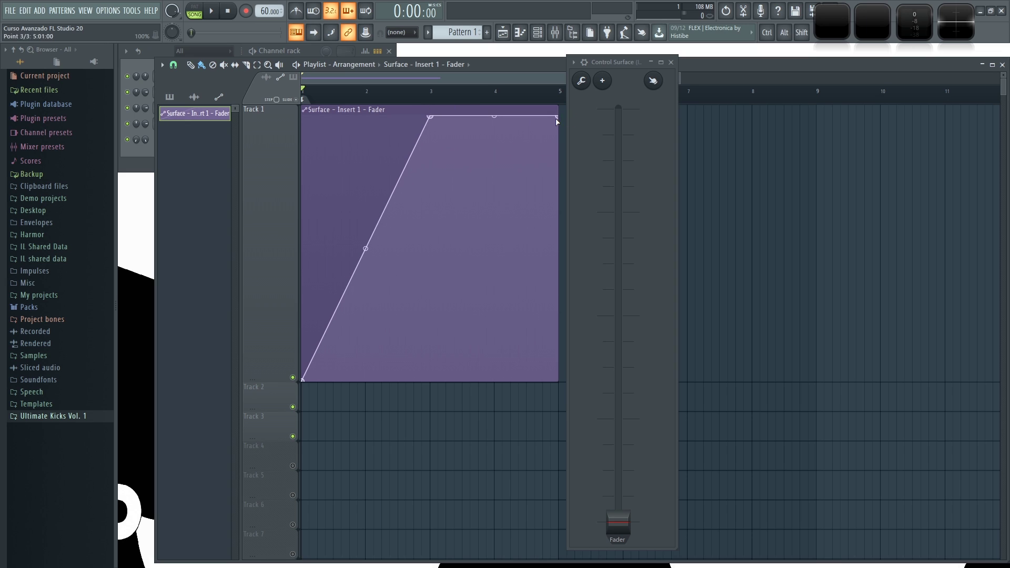
pyautogui.moveTo(558, 117); pyautogui.dragTo(557, 401)
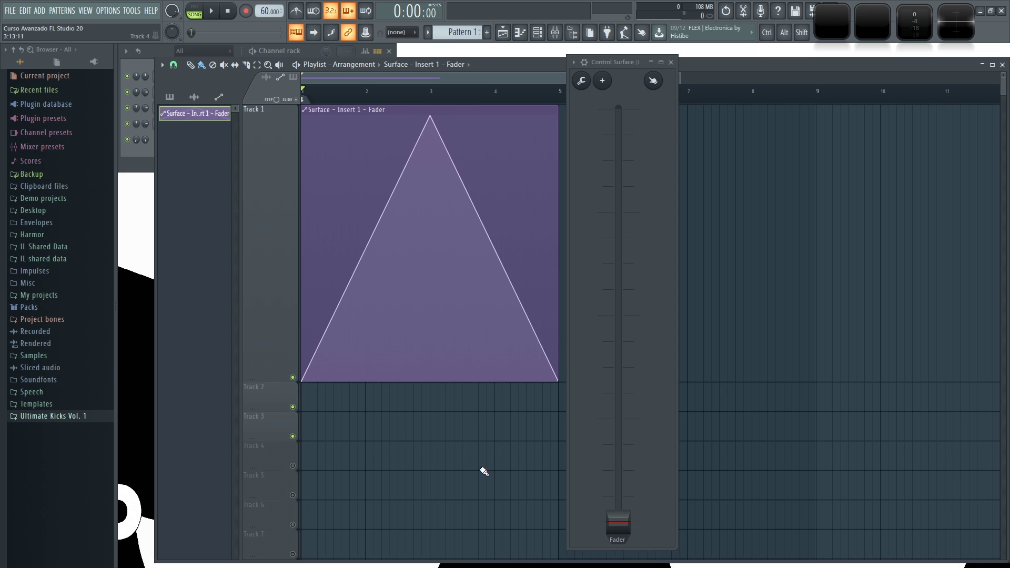
pyautogui.press('space')
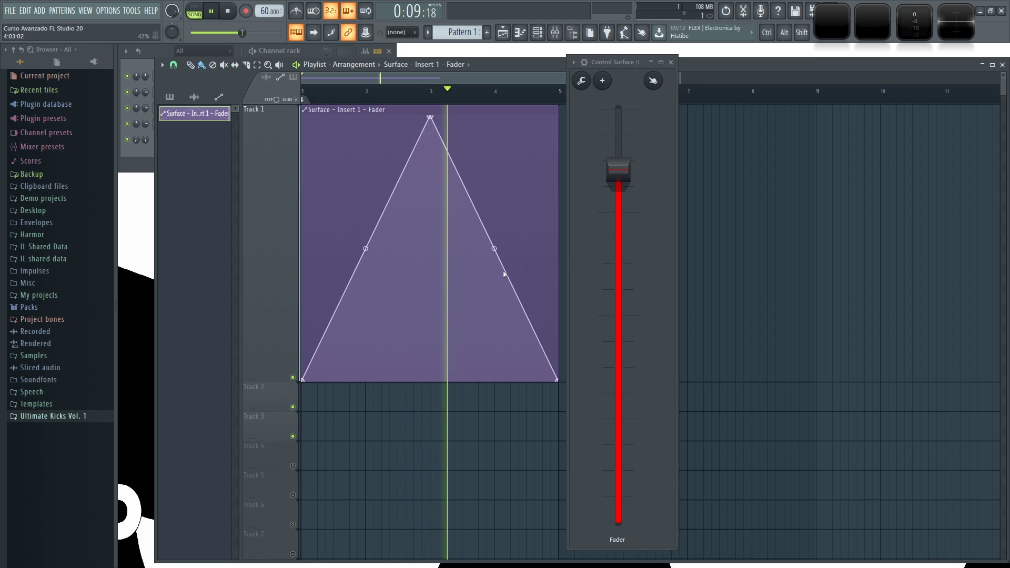
pyautogui.press('space')
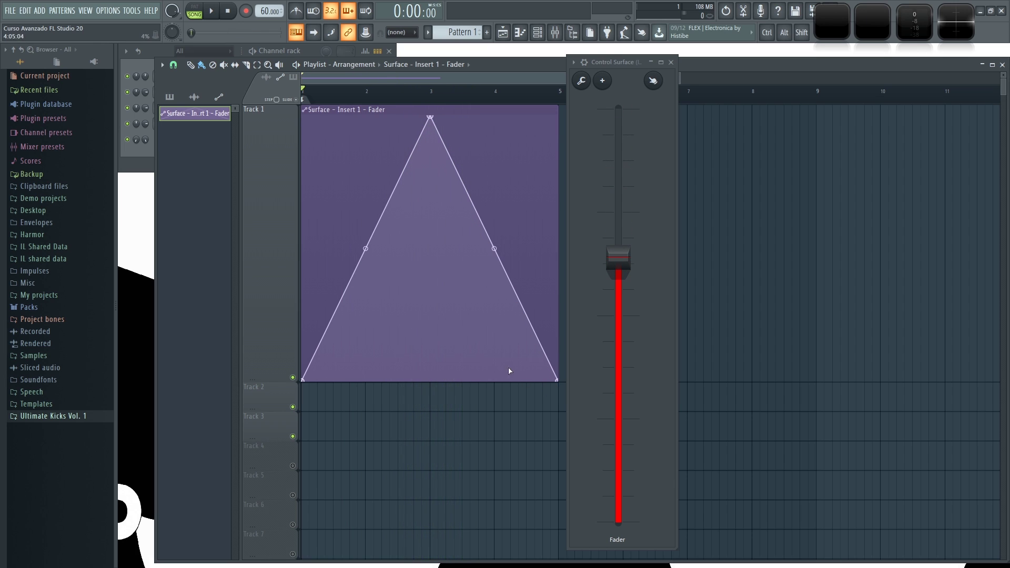
# Set the mapping formula of the fader's controller link to the Inverted preset
pyautogui.rightClick(617, 524)
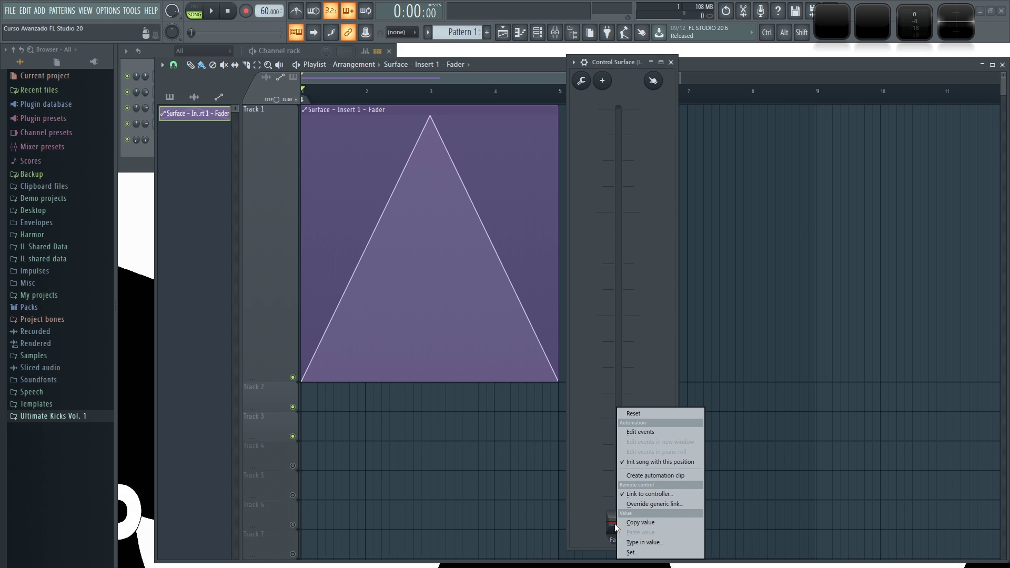
pyautogui.click(664, 494)
pyautogui.moveTo(503, 176); pyautogui.dragTo(512, 159)
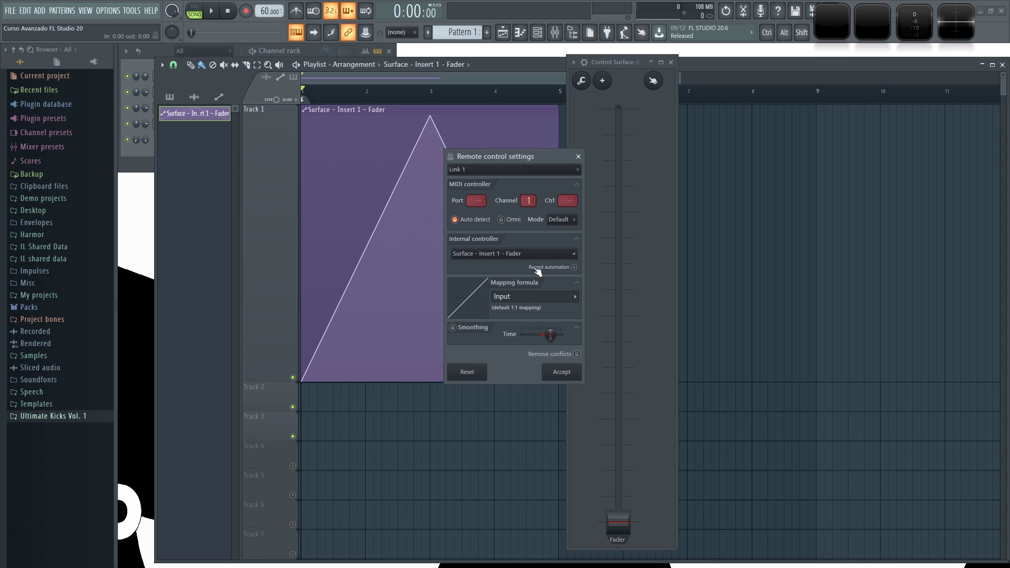
pyautogui.click(579, 299)
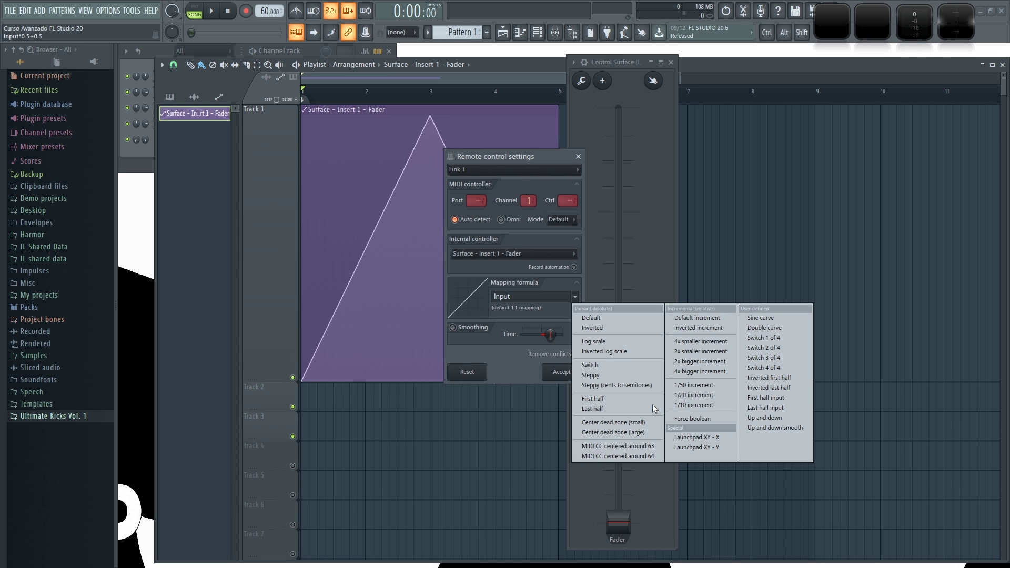
pyautogui.click(597, 326)
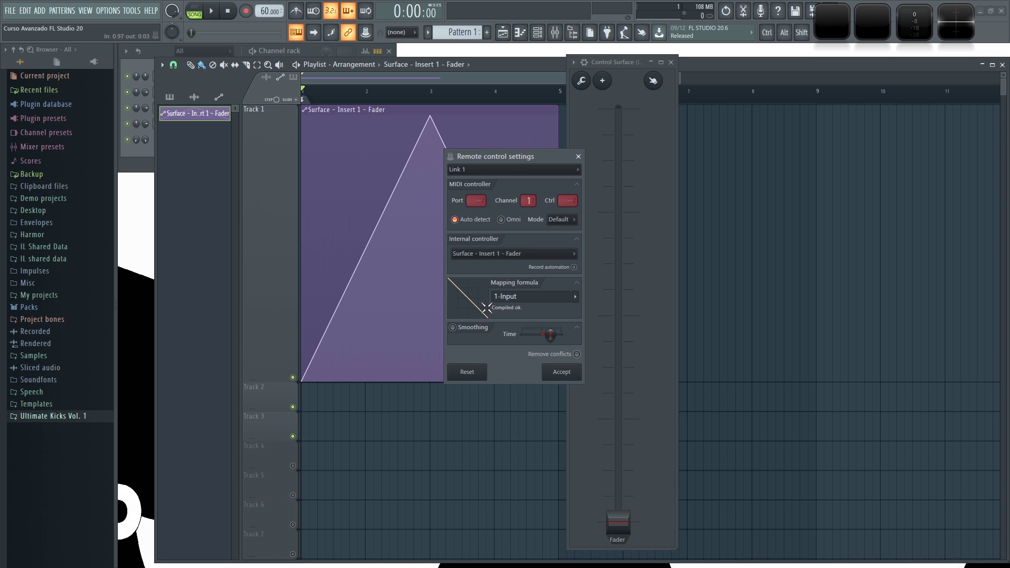
pyautogui.click(562, 373)
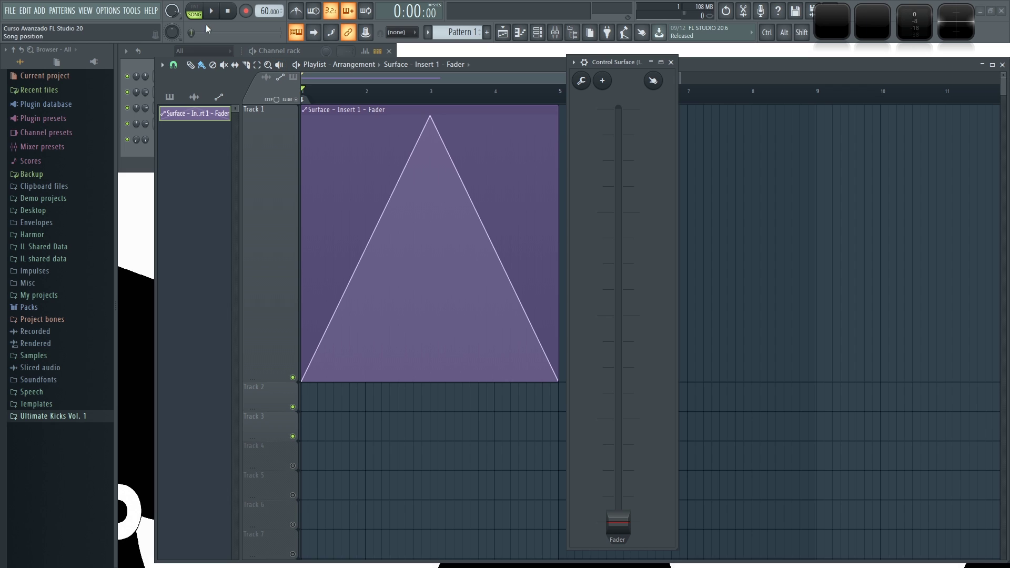
# Play the arrangement and move the fader by hand during playback to check the inverted mapping
pyautogui.press('space')
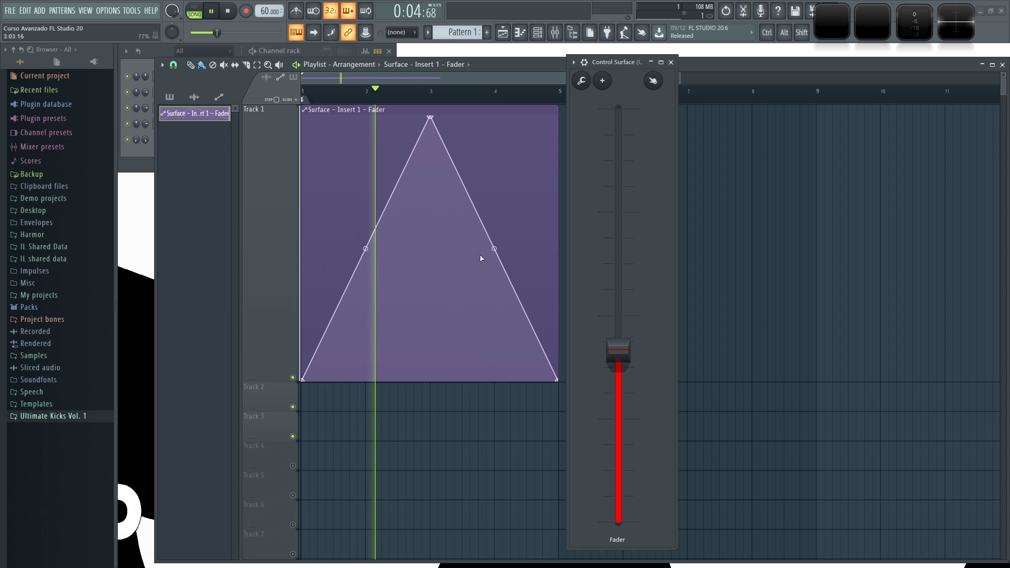
pyautogui.moveTo(595, 376); pyautogui.dragTo(616, 531)
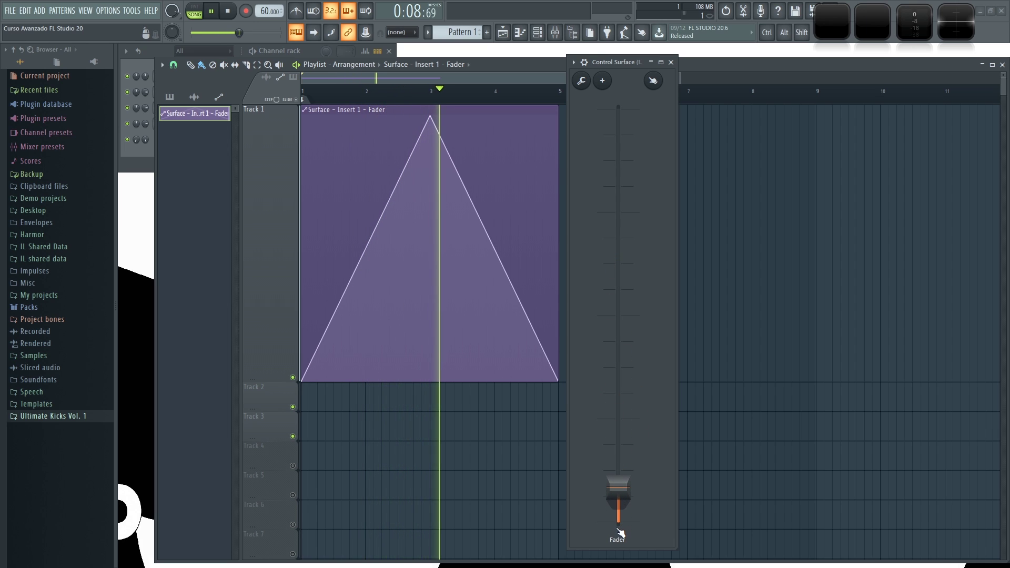
pyautogui.press('space')
# Set the fader link's mapping formula to the Log scale preset and play the arrangement to check the fader's response
pyautogui.rightClick(622, 374)
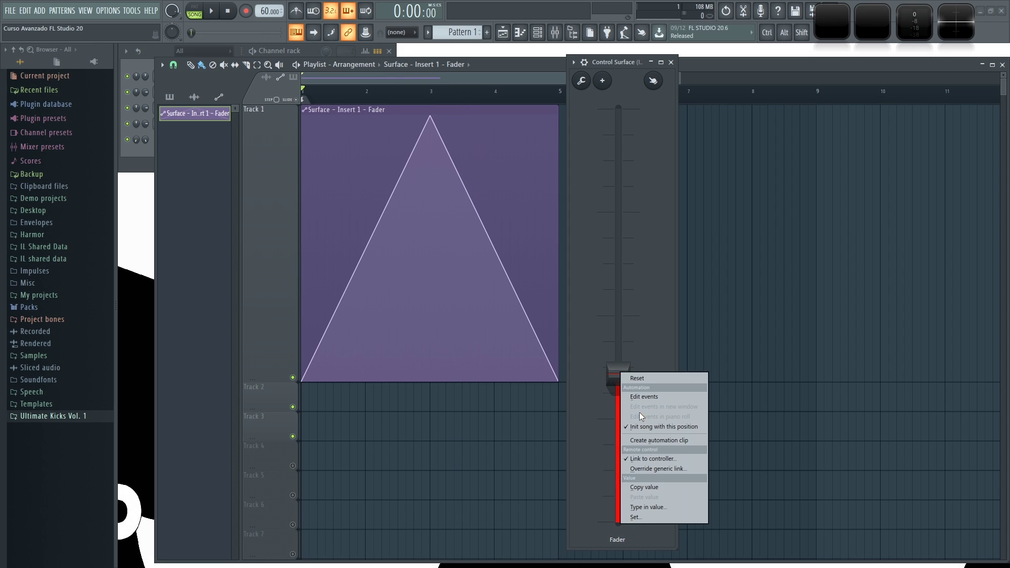
pyautogui.click(657, 469)
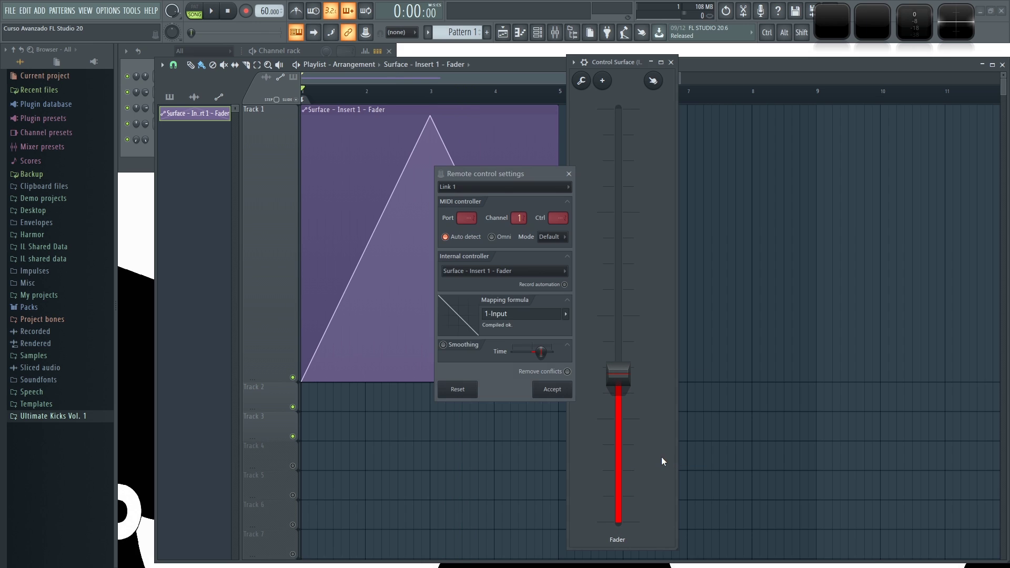
pyautogui.click(565, 314)
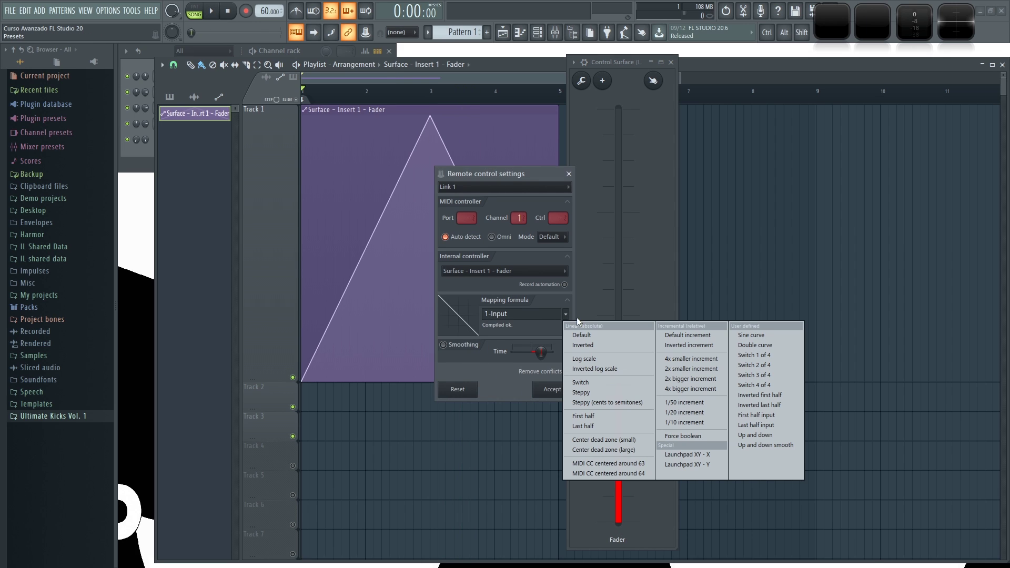
pyautogui.click(601, 359)
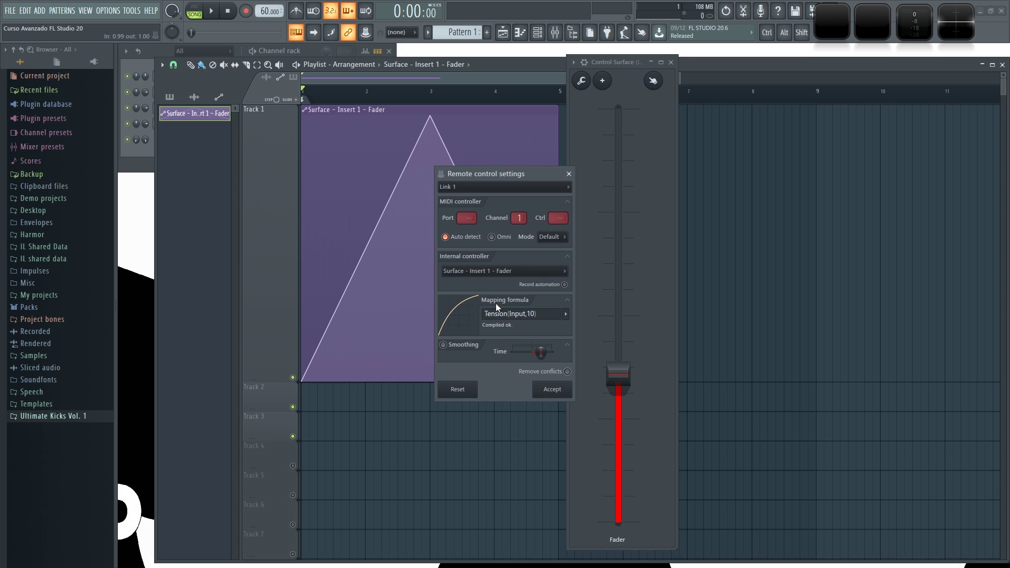
pyautogui.click(552, 389)
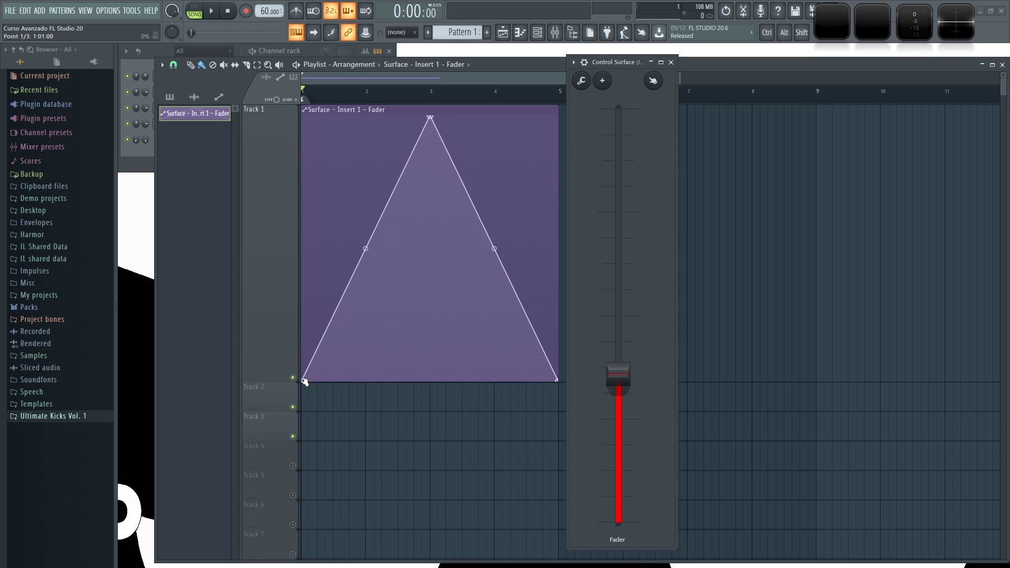
pyautogui.press('space')
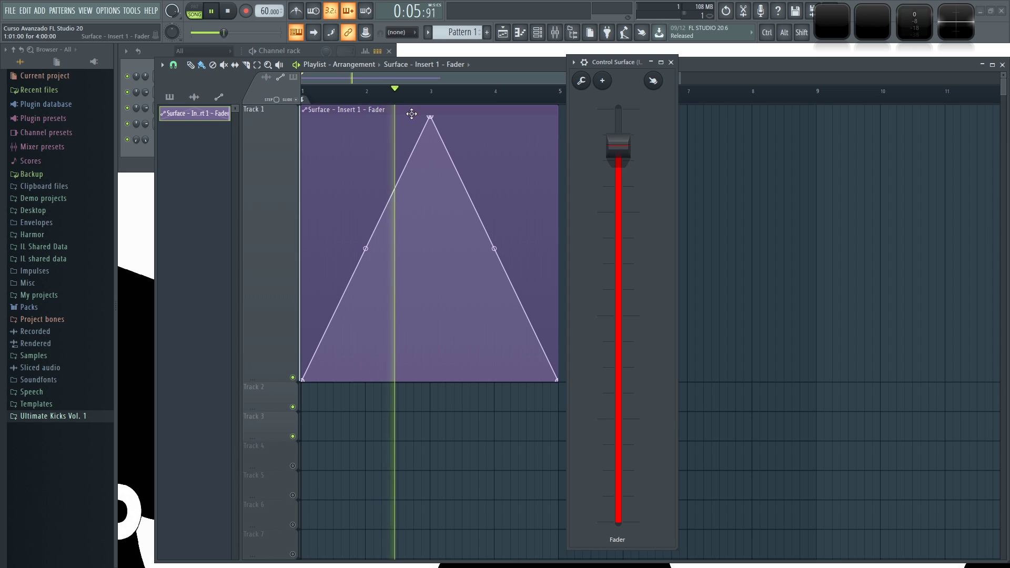
pyautogui.press('space')
# Change the fader link's mapping formula to Inverted log scale and play the arrangement to check the fader's movement
pyautogui.rightClick(618, 111)
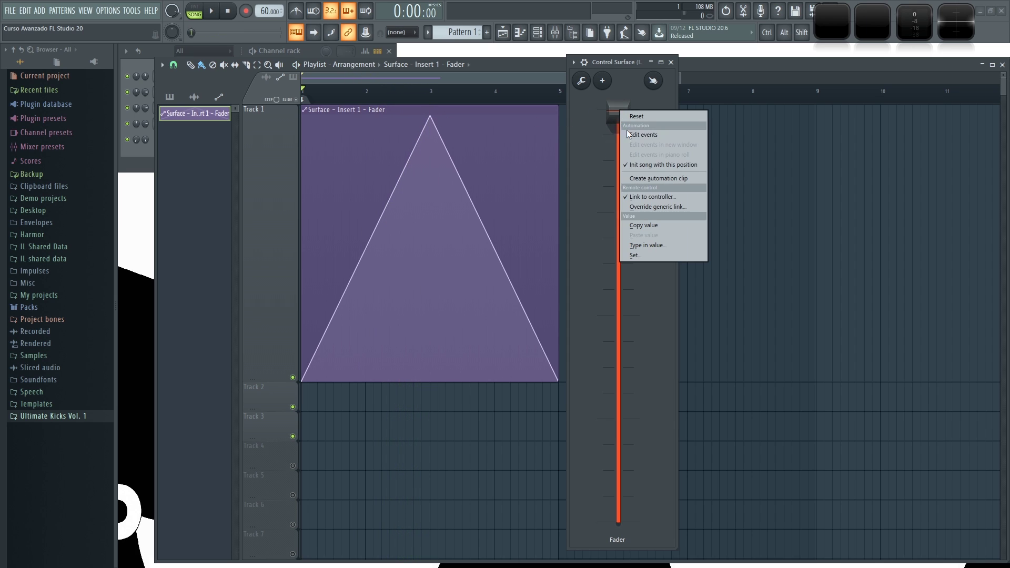
pyautogui.click(646, 194)
pyautogui.click(566, 314)
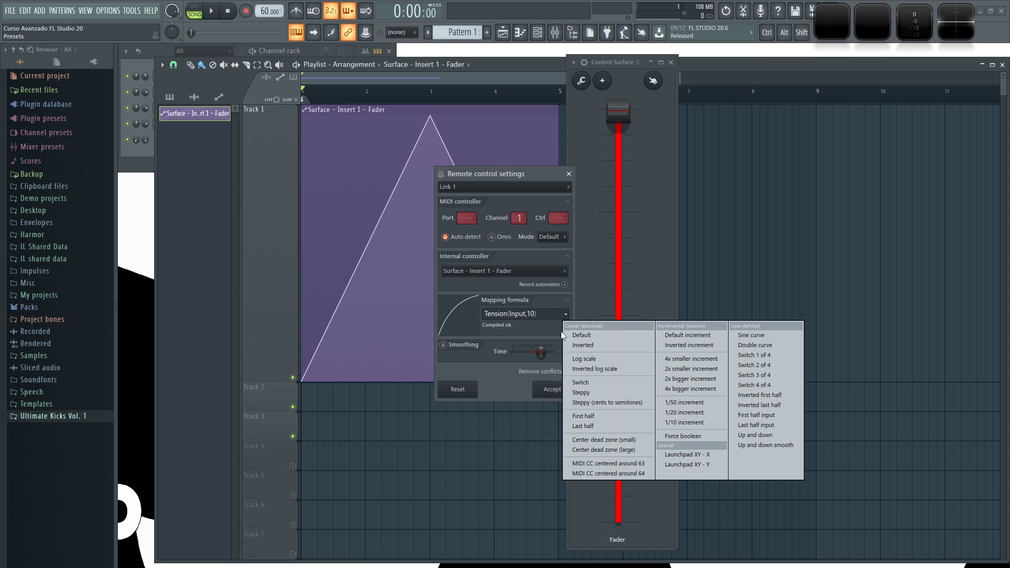
pyautogui.click(603, 370)
pyautogui.click(550, 390)
pyautogui.press('space')
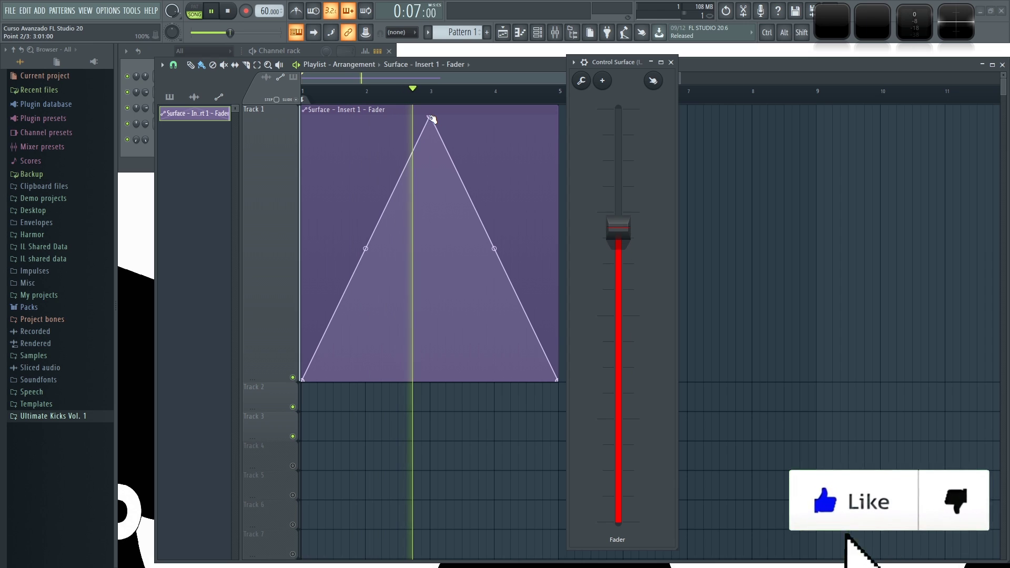
pyautogui.press('space')
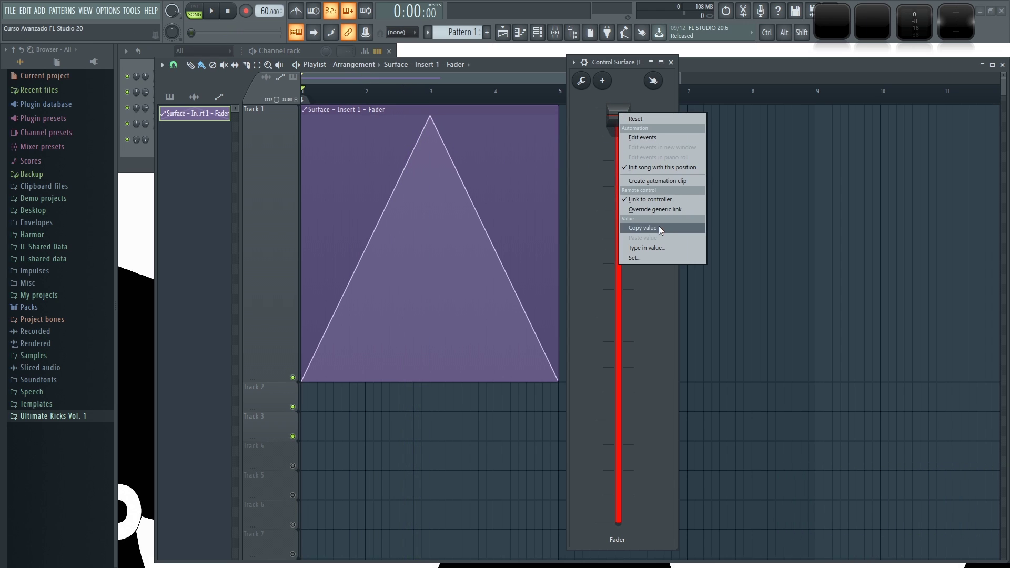
# Apply the Switch mapping preset to the fader's controller link and play the arrangement to check the fader's on/off movement
pyautogui.click(649, 199)
pyautogui.click(567, 314)
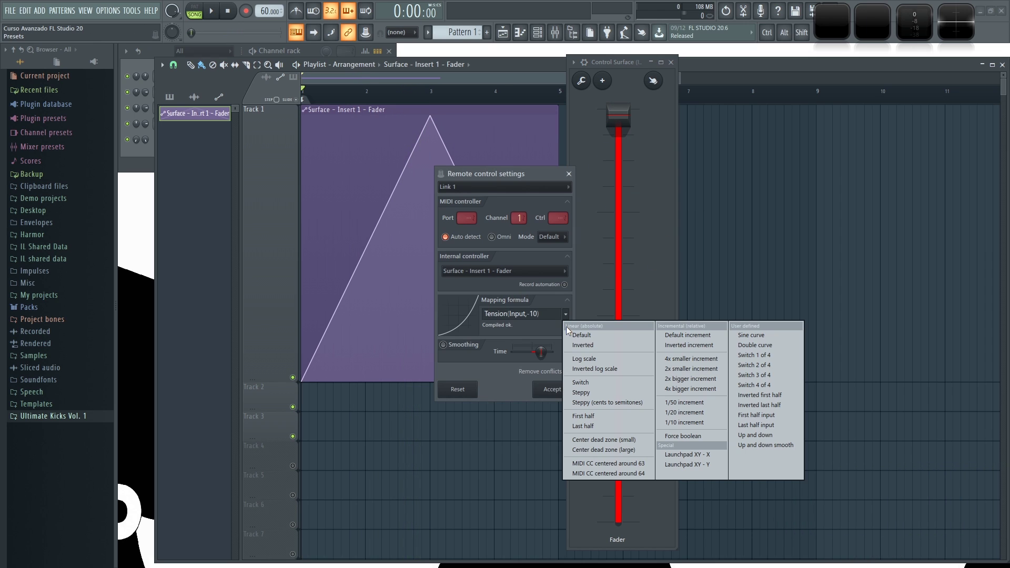
pyautogui.click(605, 381)
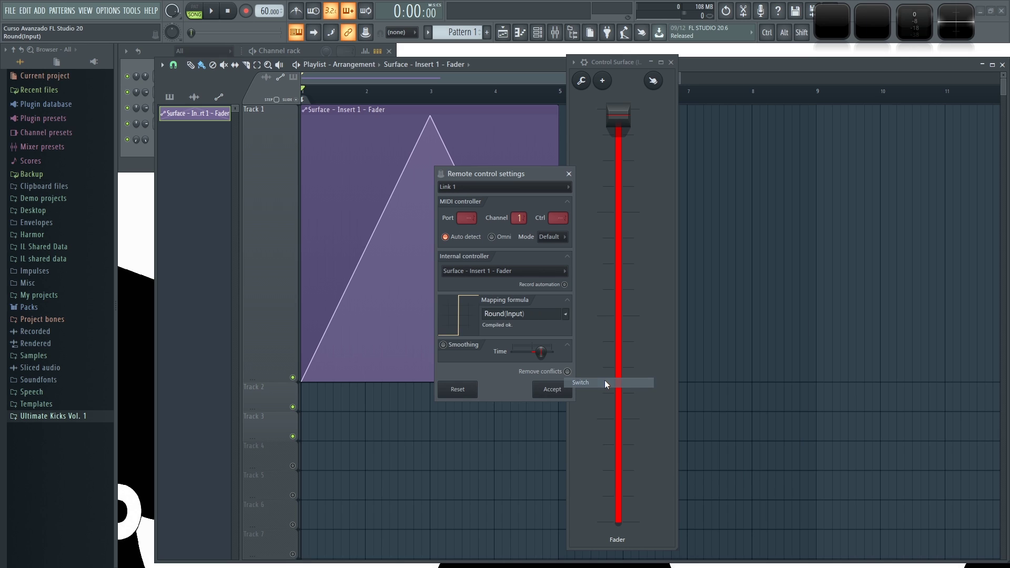
pyautogui.click(553, 390)
pyautogui.press('space')
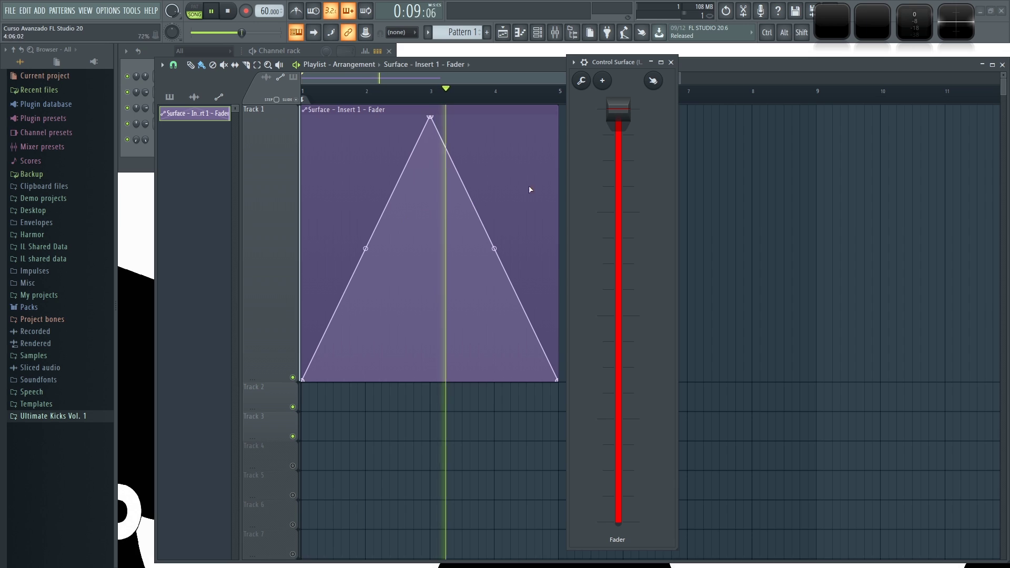
pyautogui.press('space')
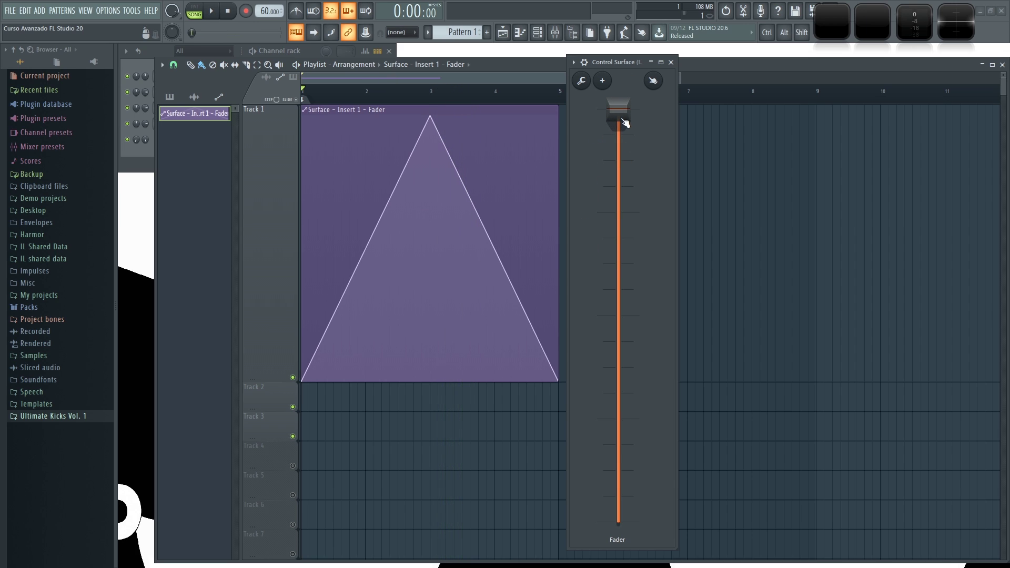
# Set the fader link's mapping formula to the Steppy preset and play the arrangement to check the fader's stepped movement
pyautogui.rightClick(620, 117)
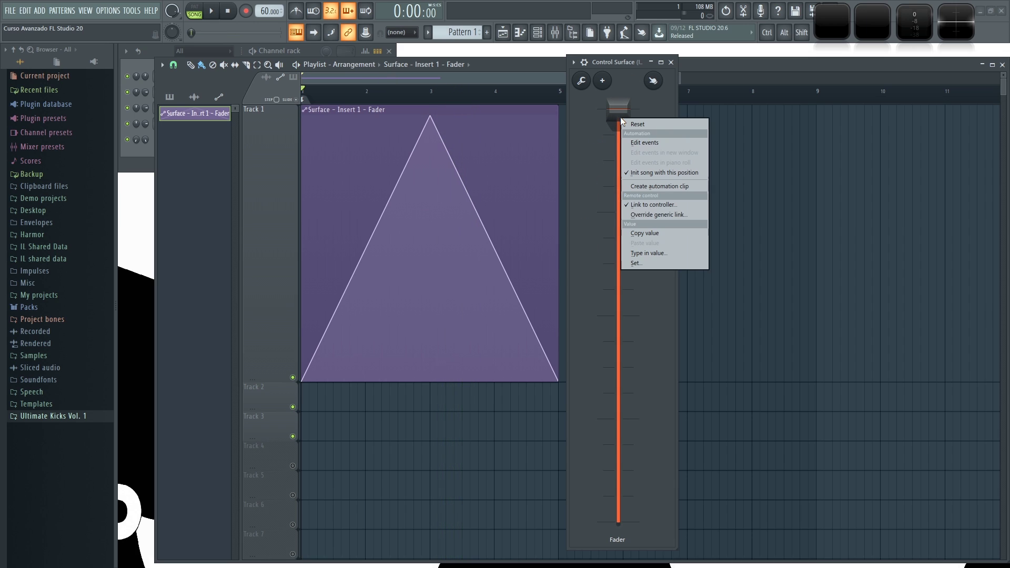
pyautogui.click(665, 205)
pyautogui.click(565, 314)
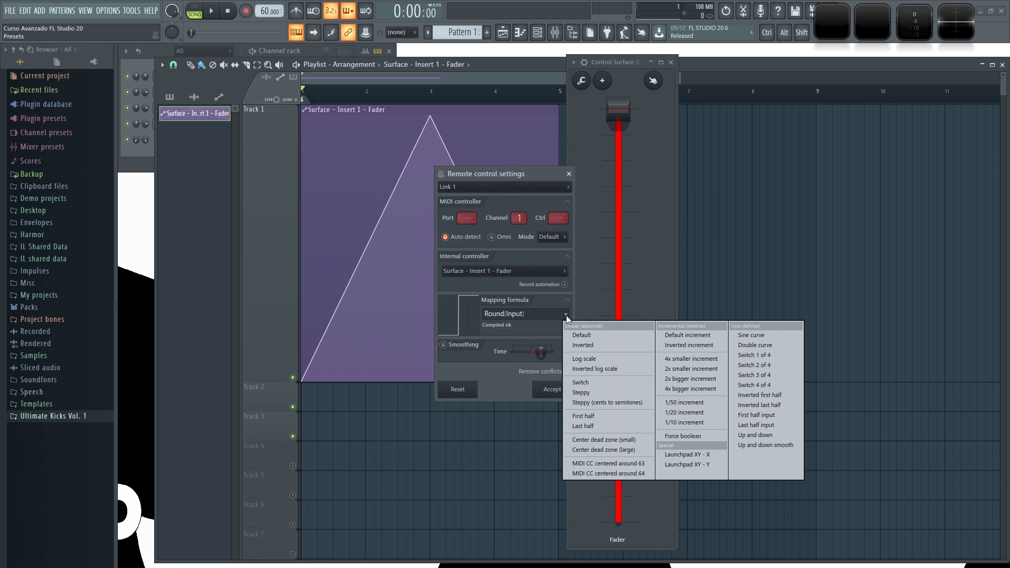
pyautogui.click(596, 392)
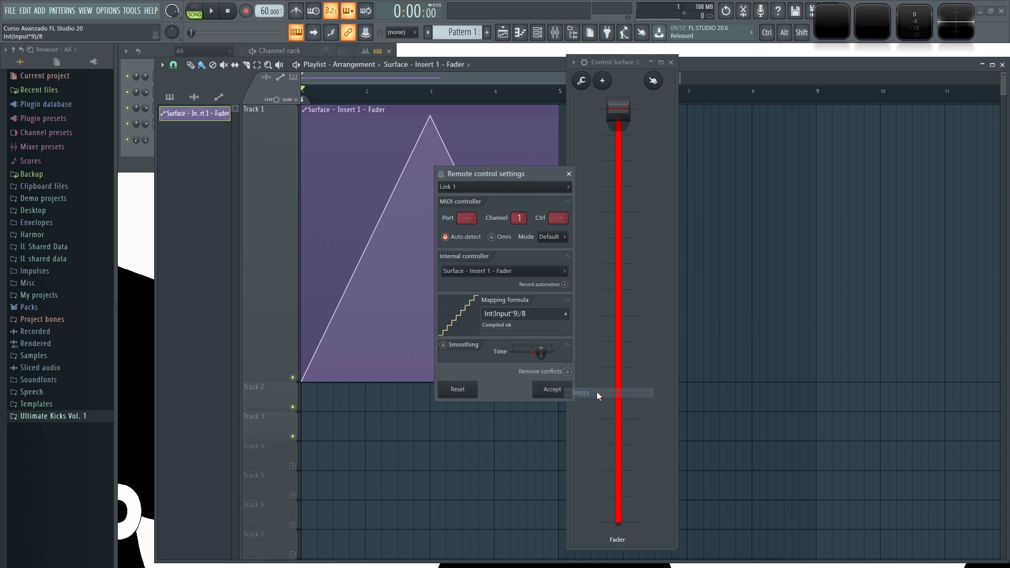
pyautogui.click(557, 389)
pyautogui.press('space')
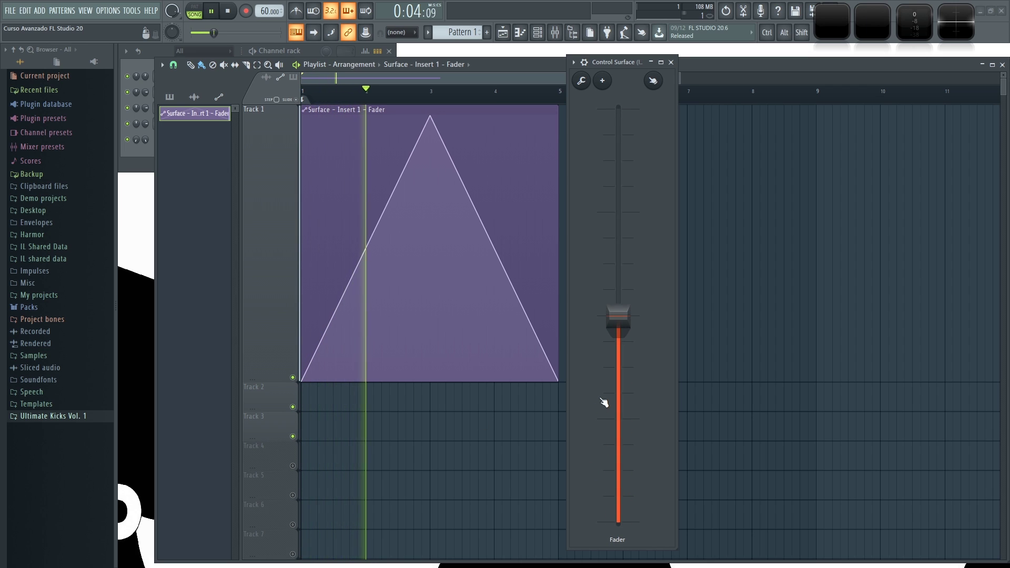
pyautogui.press('space')
# Change the fader link's mapping formula to Steppy (cents to semitones) and play the arrangement to check the finer steps
pyautogui.rightClick(619, 116)
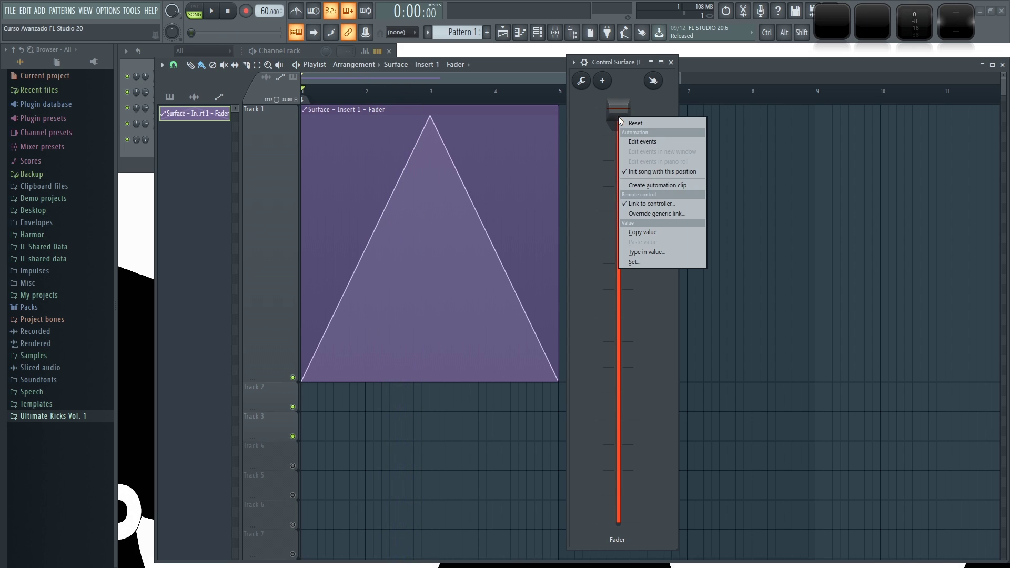
pyautogui.click(645, 203)
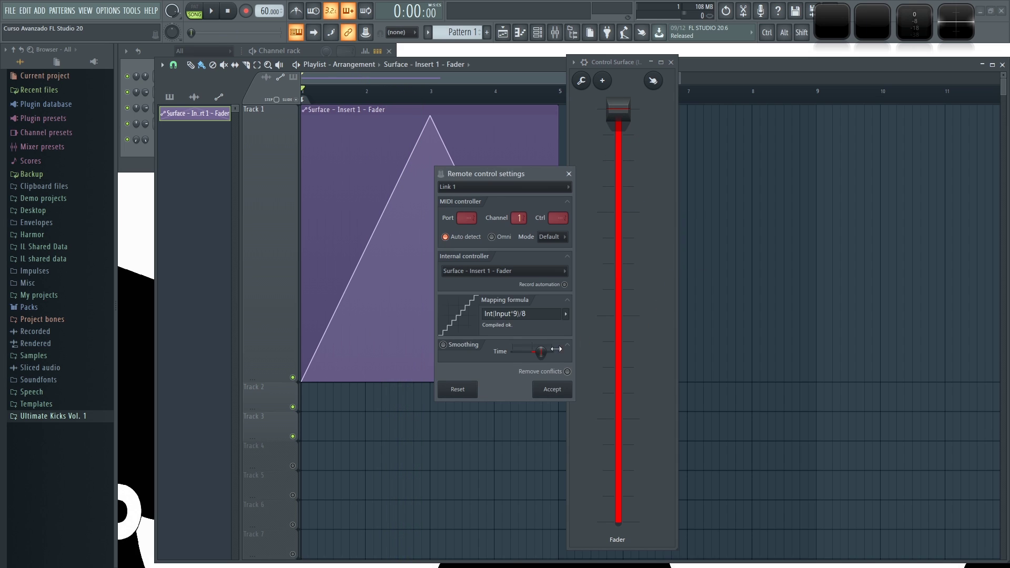
pyautogui.click(566, 315)
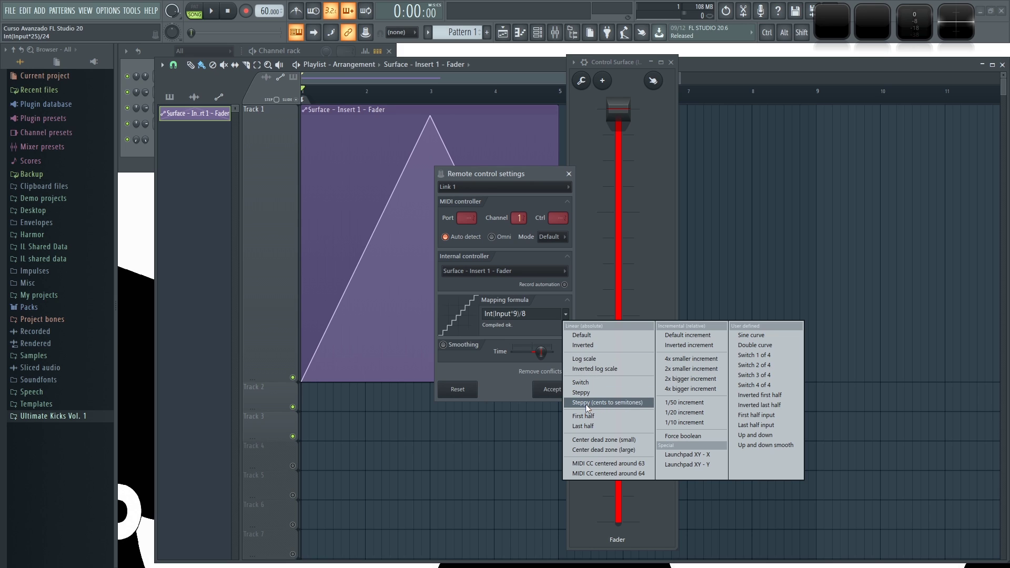
pyautogui.click(636, 403)
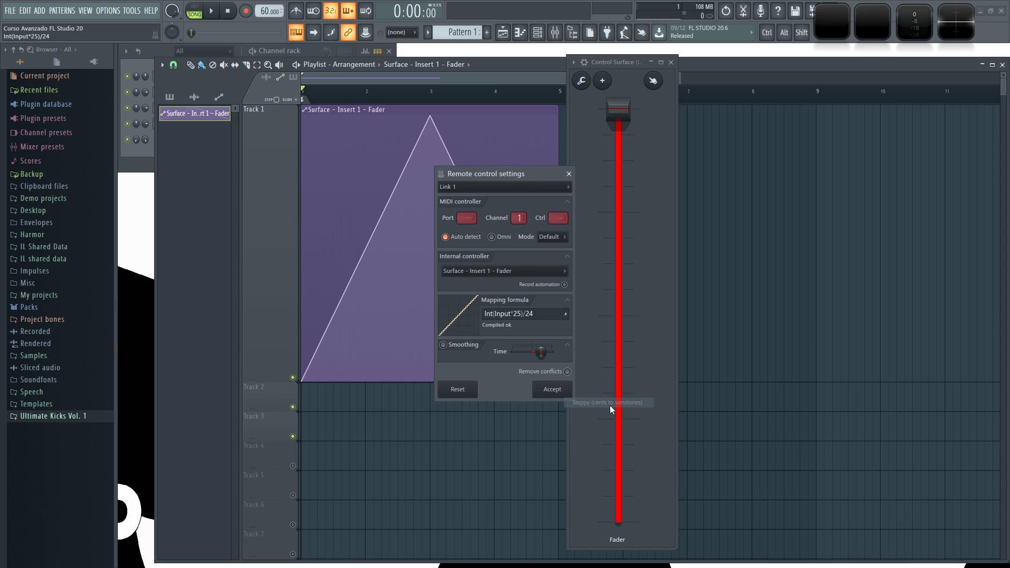
pyautogui.click(552, 390)
pyautogui.press('space')
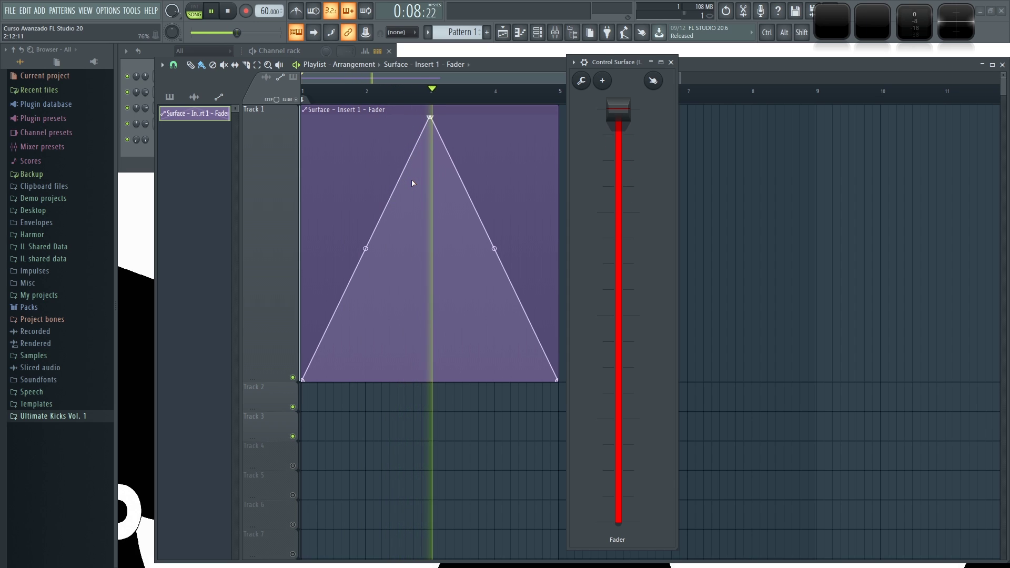
pyautogui.press('space')
# Apply the First half mapping preset to the fader's controller link and play the arrangement to check the fader's range
pyautogui.rightClick(619, 245)
pyautogui.click(661, 331)
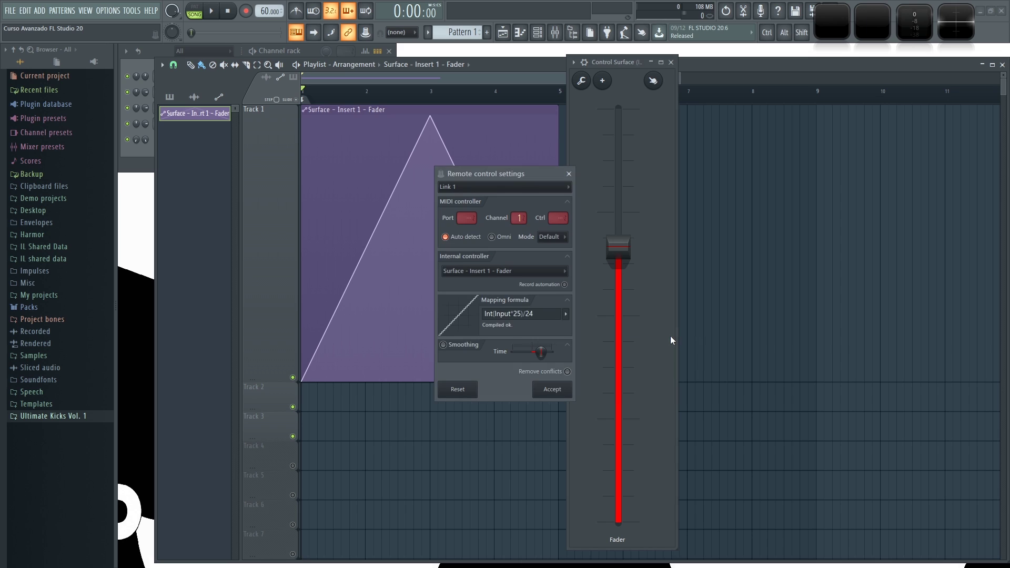
pyautogui.click(566, 314)
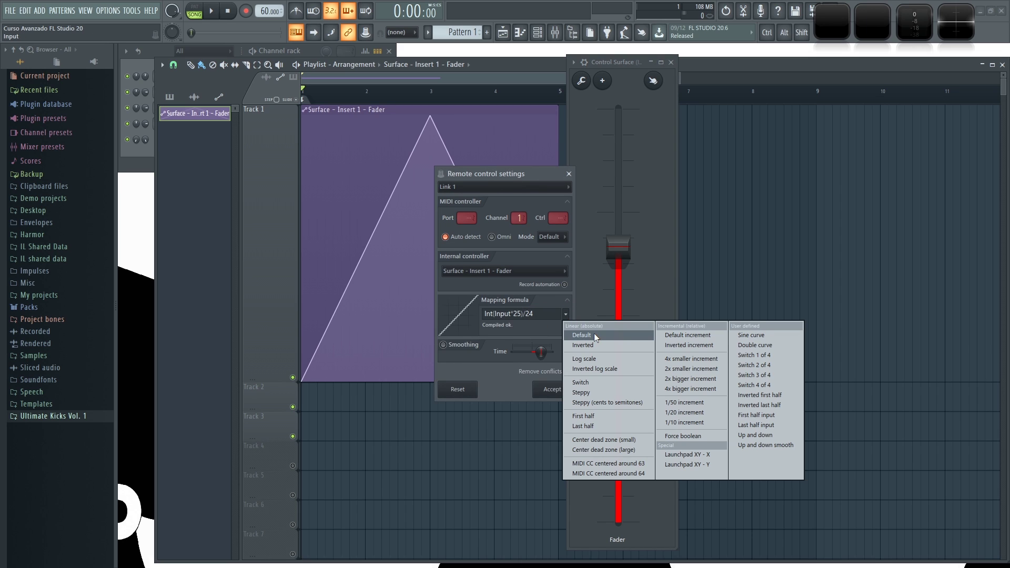
pyautogui.click(595, 418)
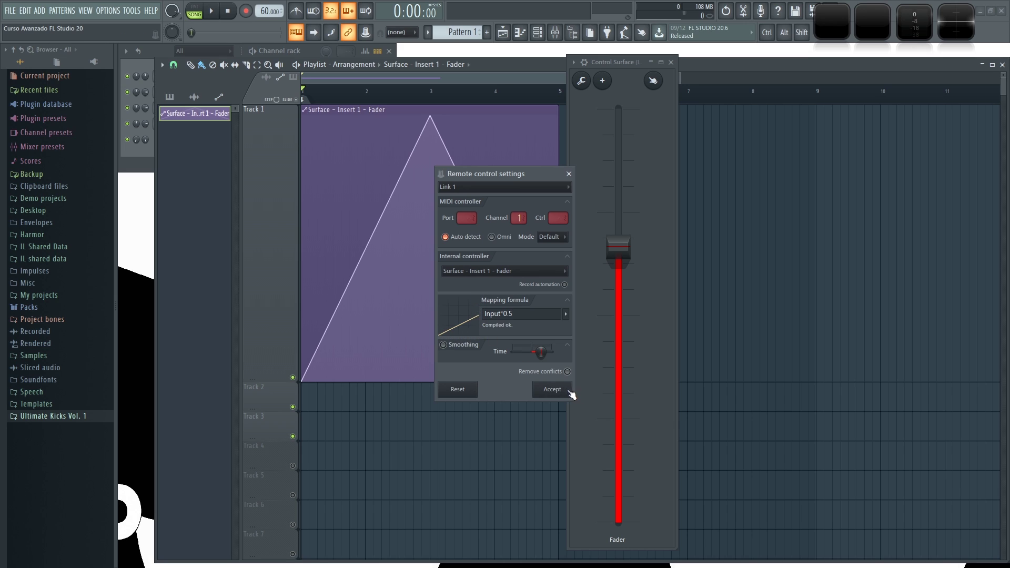
pyautogui.click(552, 389)
pyautogui.press('space')
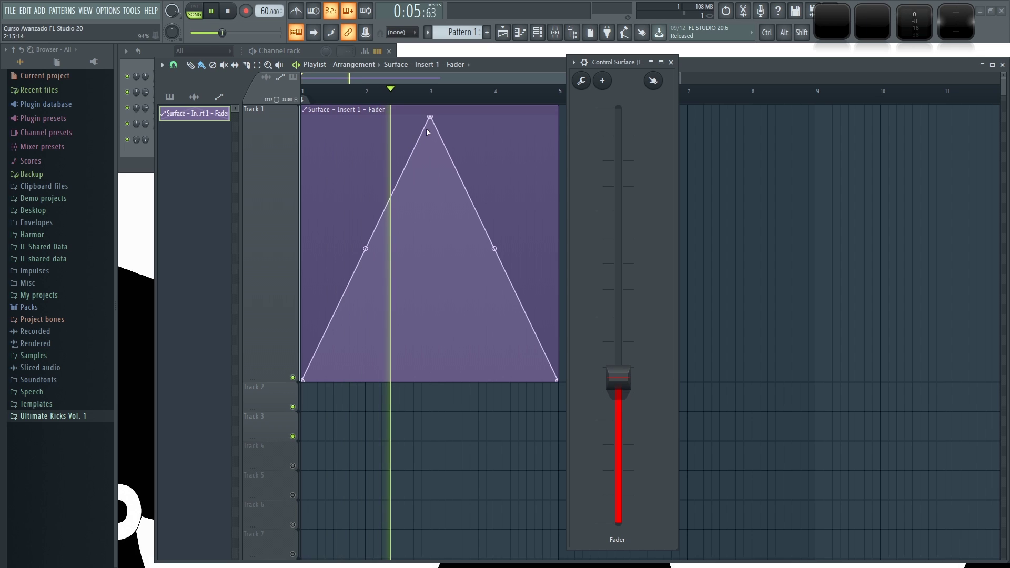
pyautogui.click(621, 322)
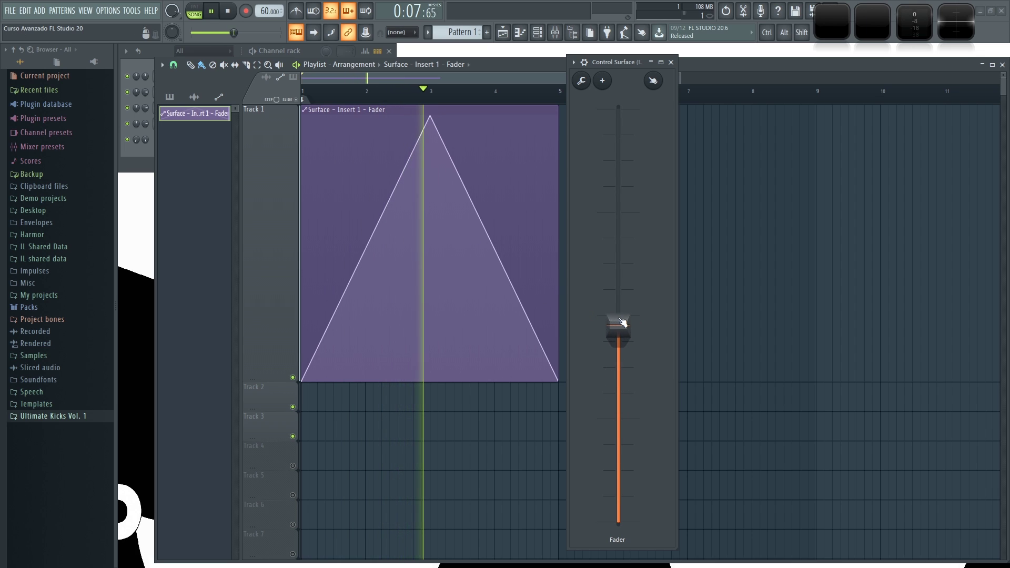
pyautogui.press('space')
# Switch the fader link's mapping formula to Last half and play the arrangement twice to check the fader's range
pyautogui.rightClick(618, 349)
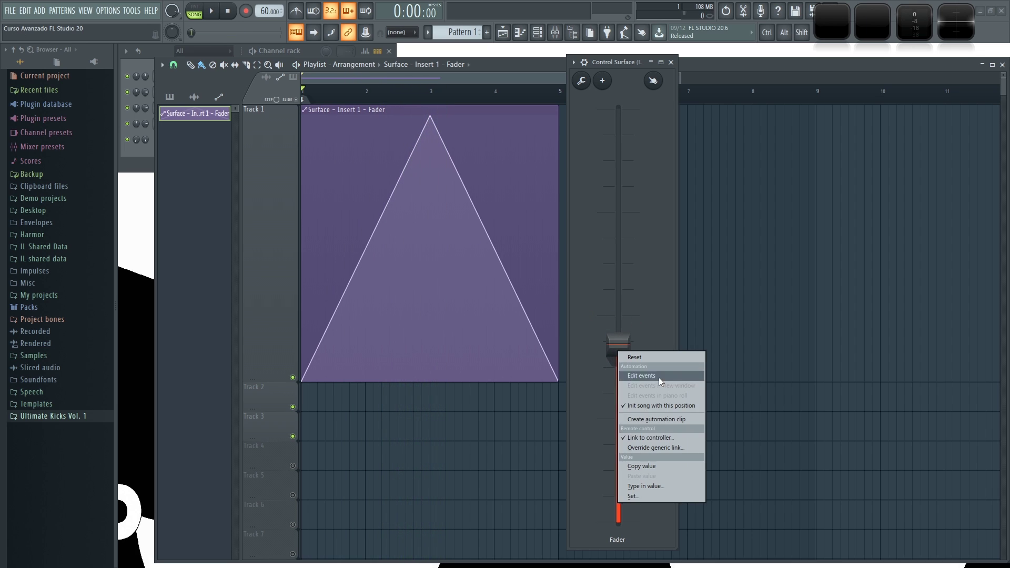
pyautogui.click(649, 437)
pyautogui.click(566, 316)
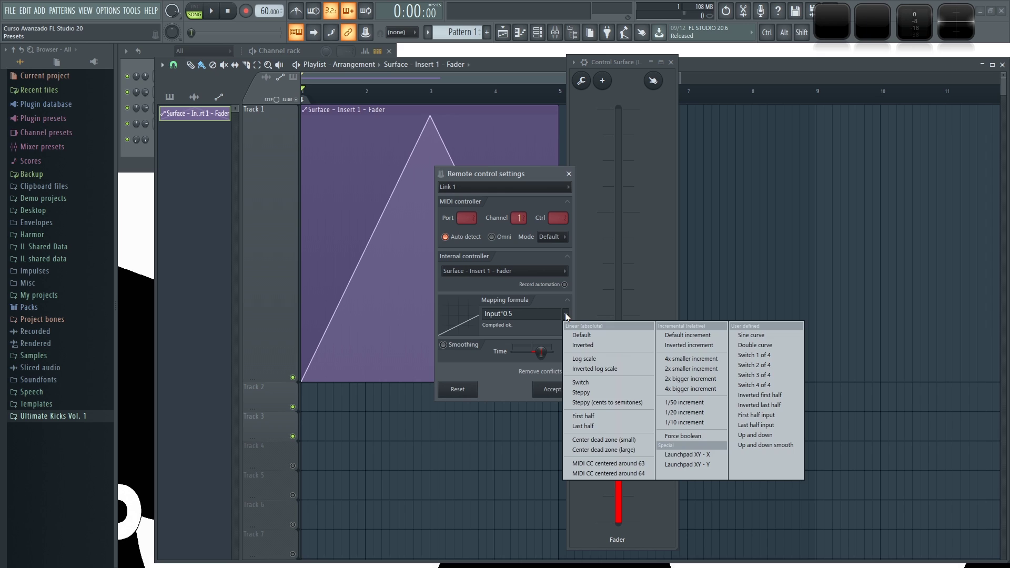
pyautogui.click(584, 425)
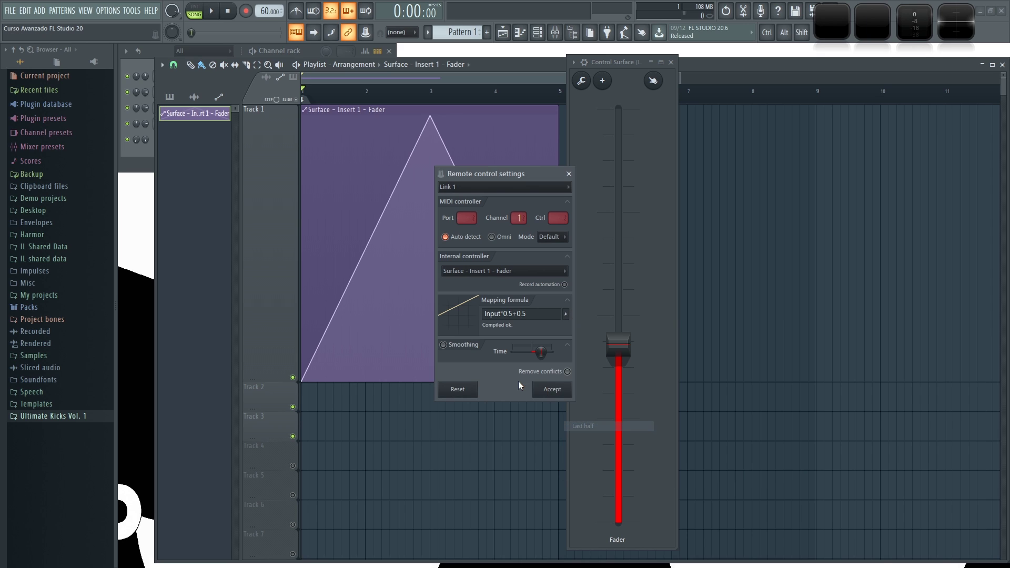
pyautogui.click(553, 390)
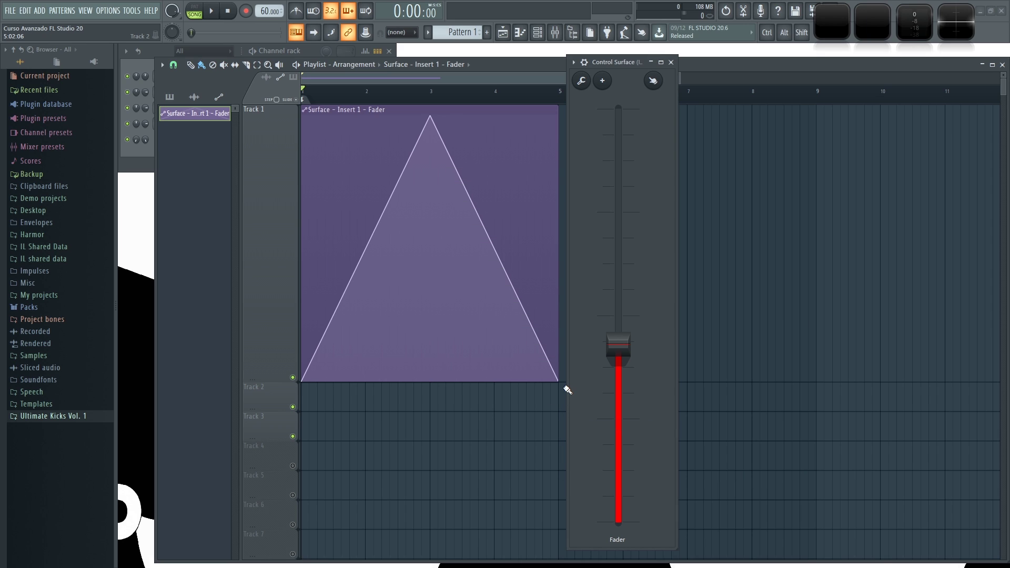
pyautogui.press('space')
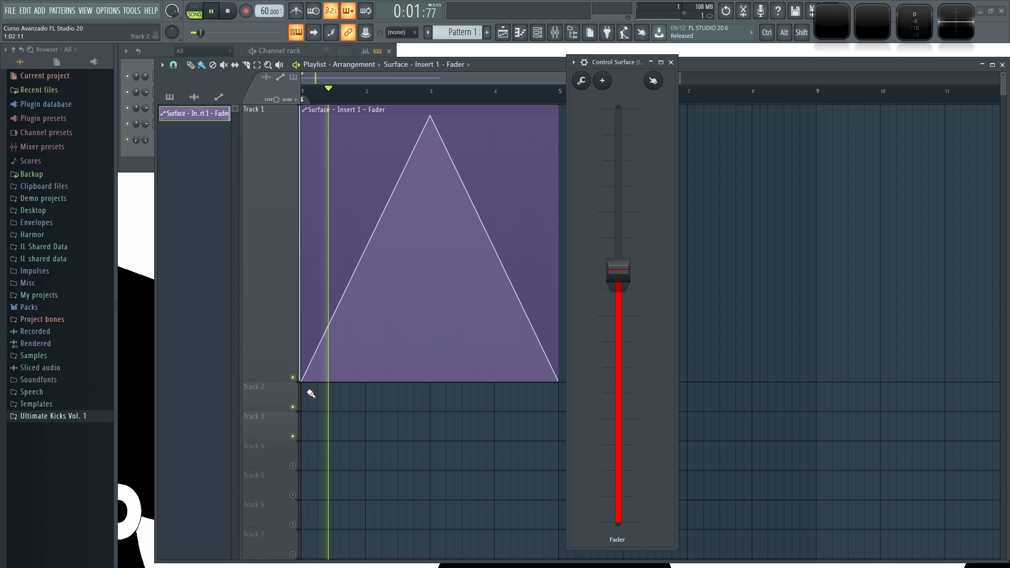
pyautogui.press('space')
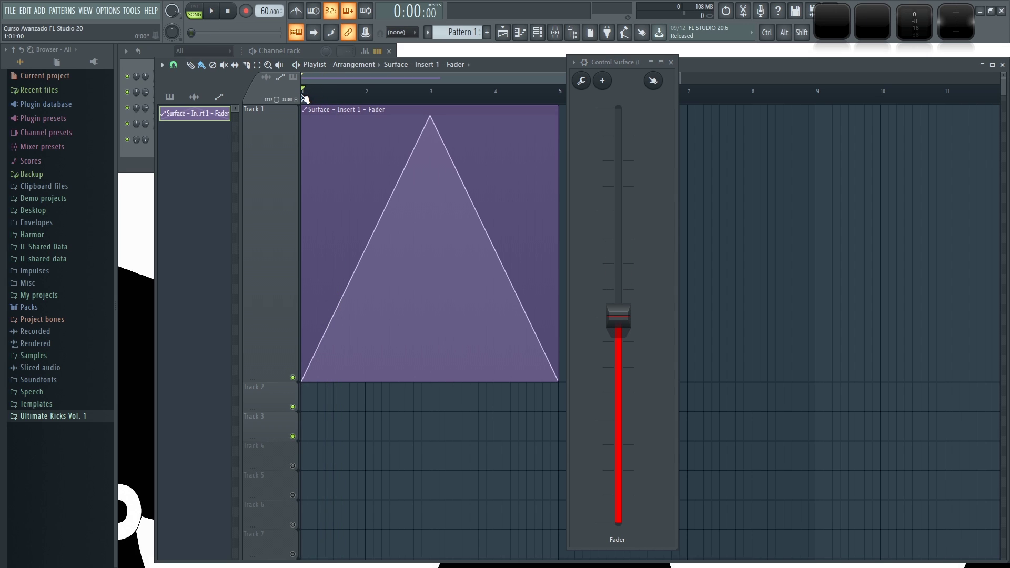
pyautogui.press('space')
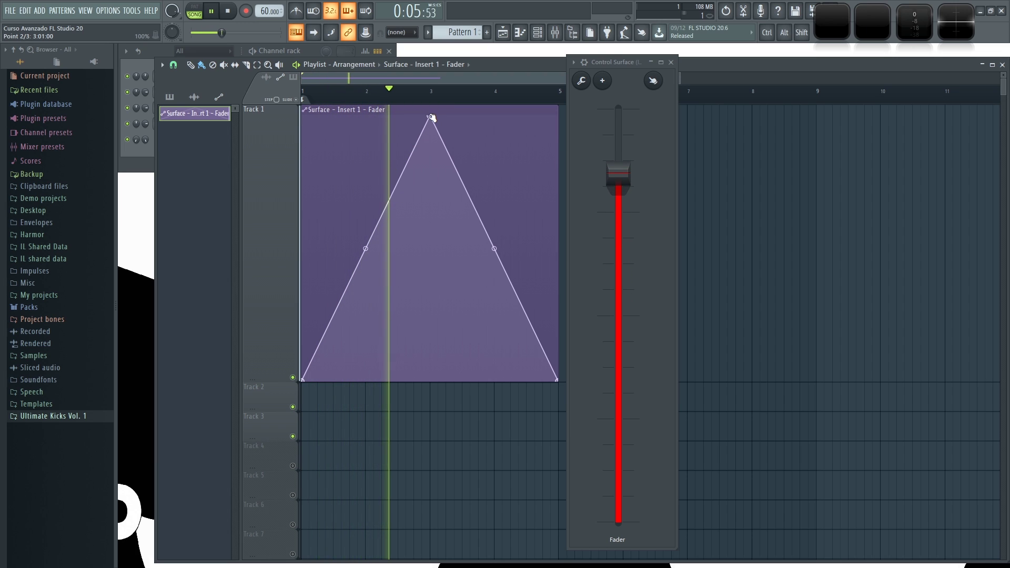
pyautogui.press('space')
# Try the 4x smaller increment and 2x smaller increment presets in the fader link's mapping formula to compare their curves
pyautogui.rightClick(620, 171)
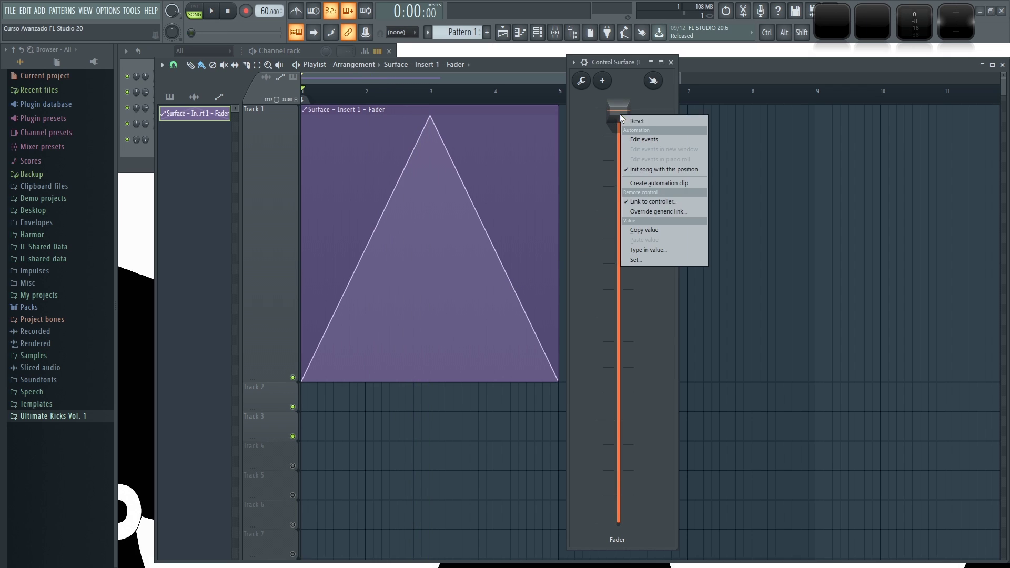
pyautogui.click(660, 199)
pyautogui.click(566, 315)
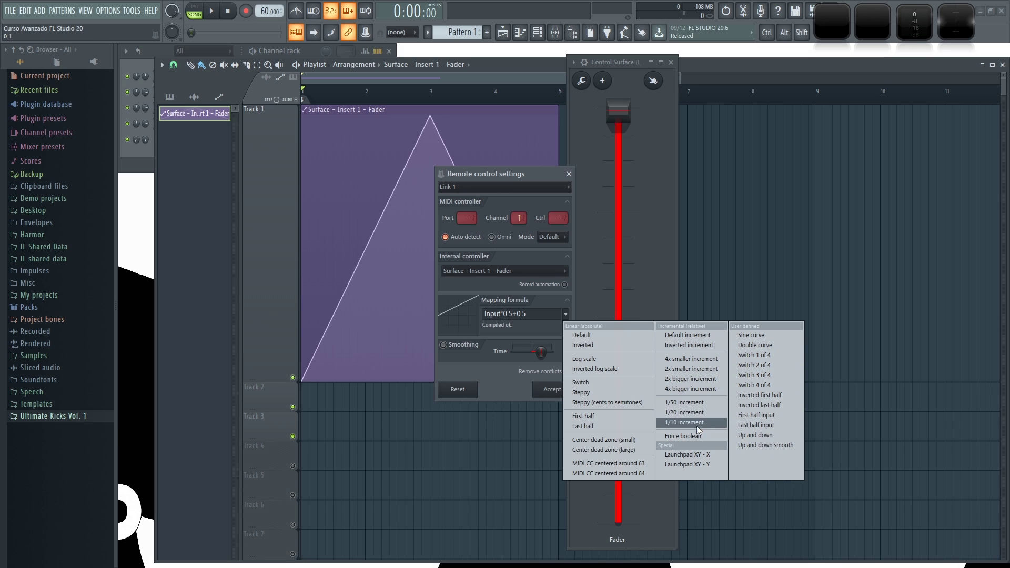
pyautogui.click(692, 358)
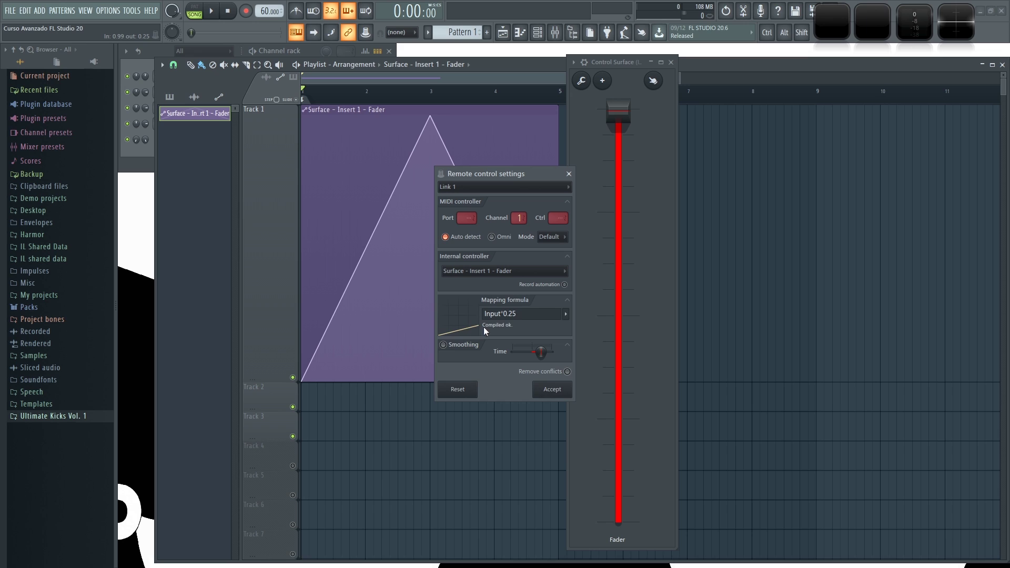
pyautogui.click(566, 314)
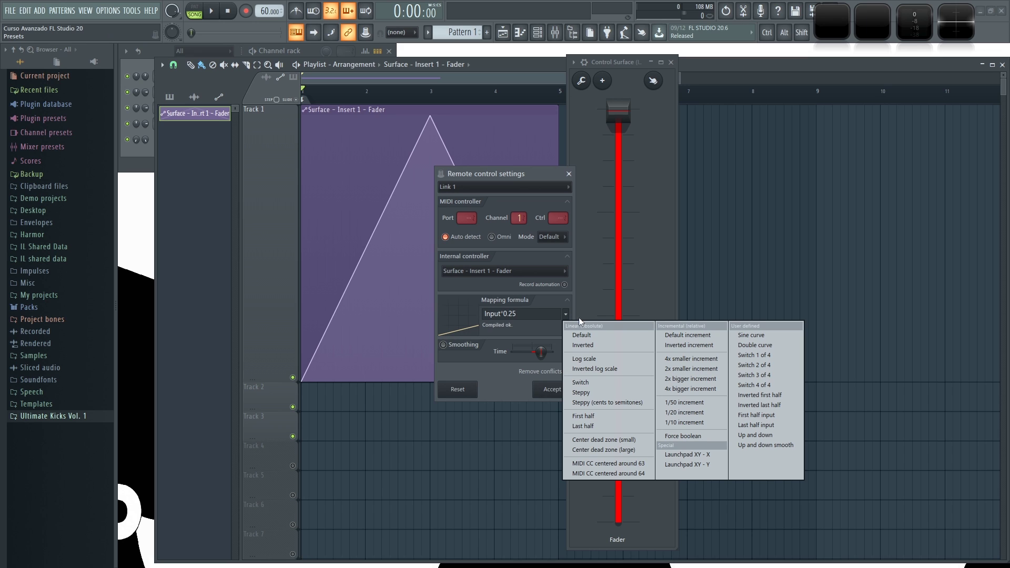
pyautogui.click(709, 368)
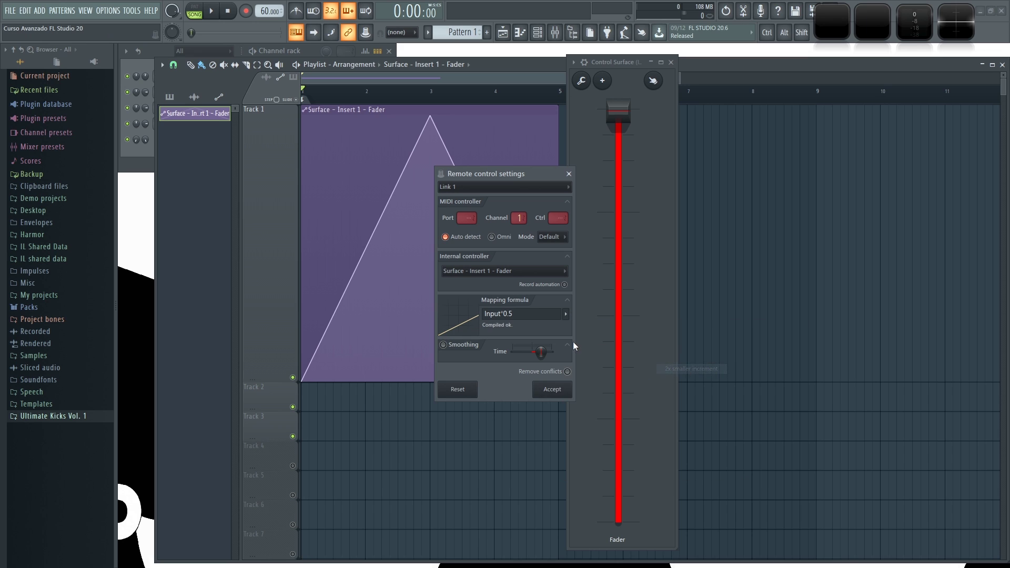
# Try the Last half, 2x bigger increment and 4x bigger increment presets in the fader link's mapping formula
pyautogui.click(567, 314)
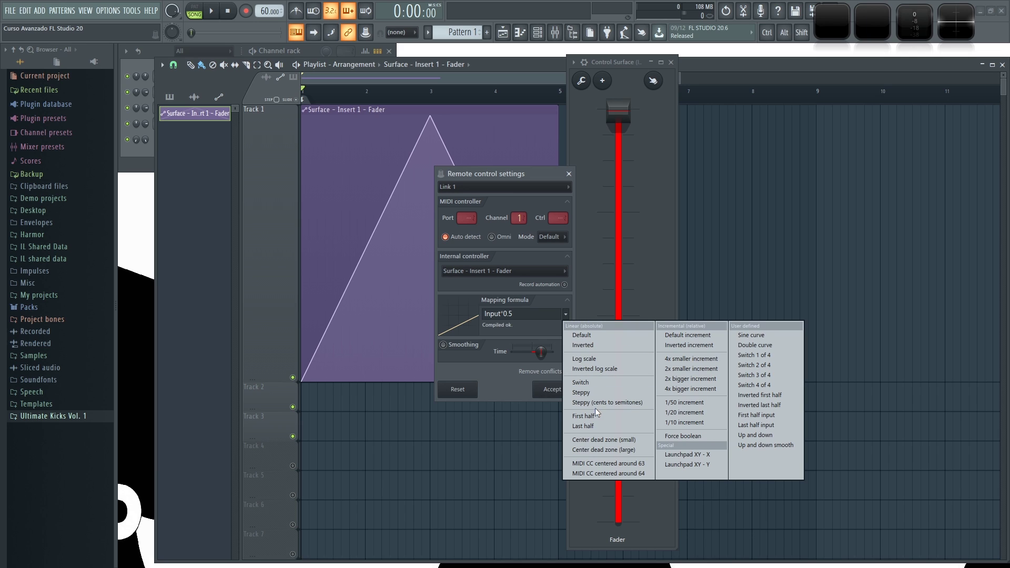
pyautogui.press('Escape')
pyautogui.click(566, 313)
pyautogui.click(596, 425)
pyautogui.click(567, 314)
pyautogui.click(690, 379)
pyautogui.click(567, 314)
pyautogui.click(690, 388)
# Apply the 2x bigger increment mapping preset to the fader link and play the arrangement to check the fader's movement
pyautogui.click(567, 313)
pyautogui.click(692, 380)
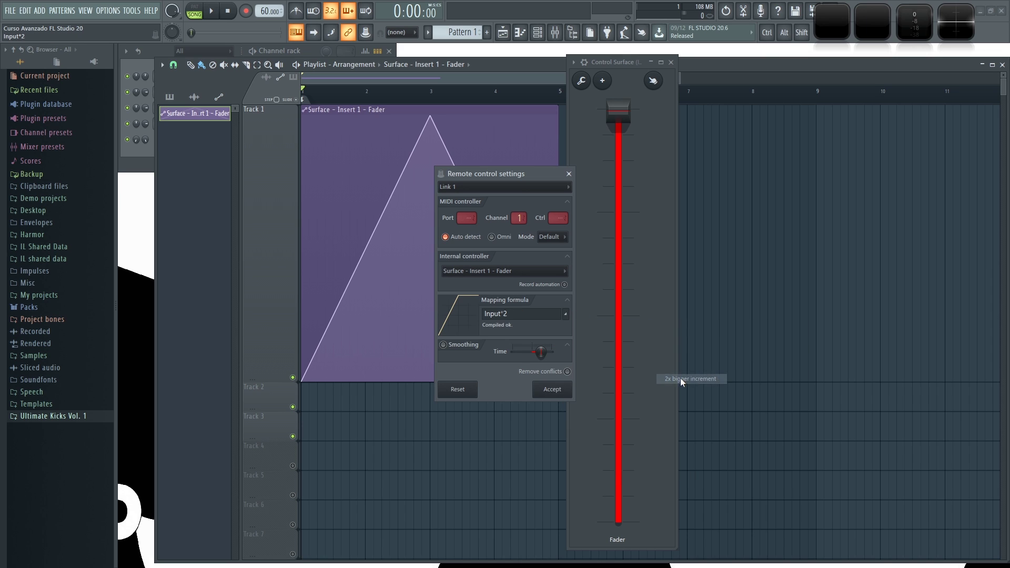
pyautogui.click(552, 390)
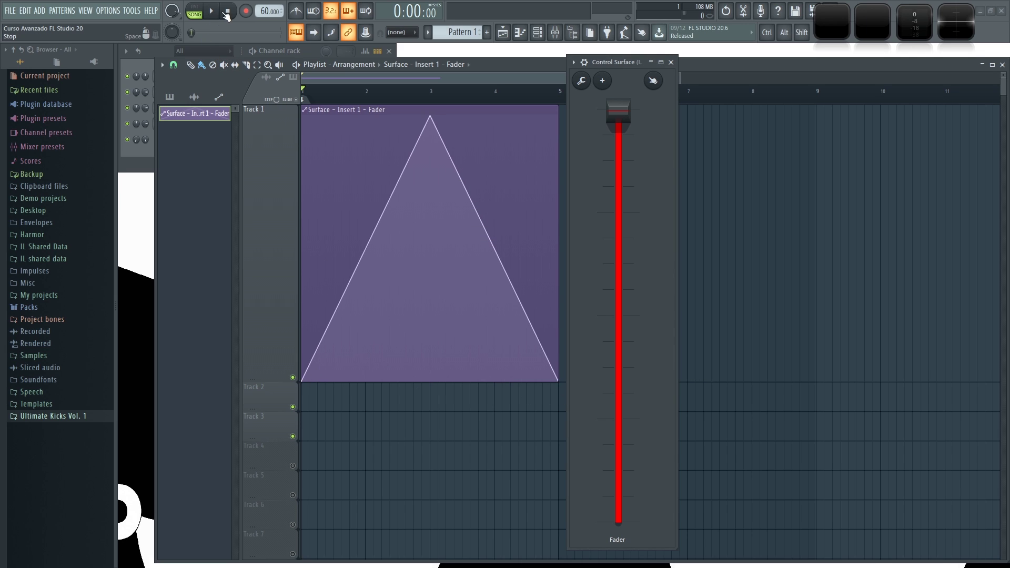
pyautogui.press('space')
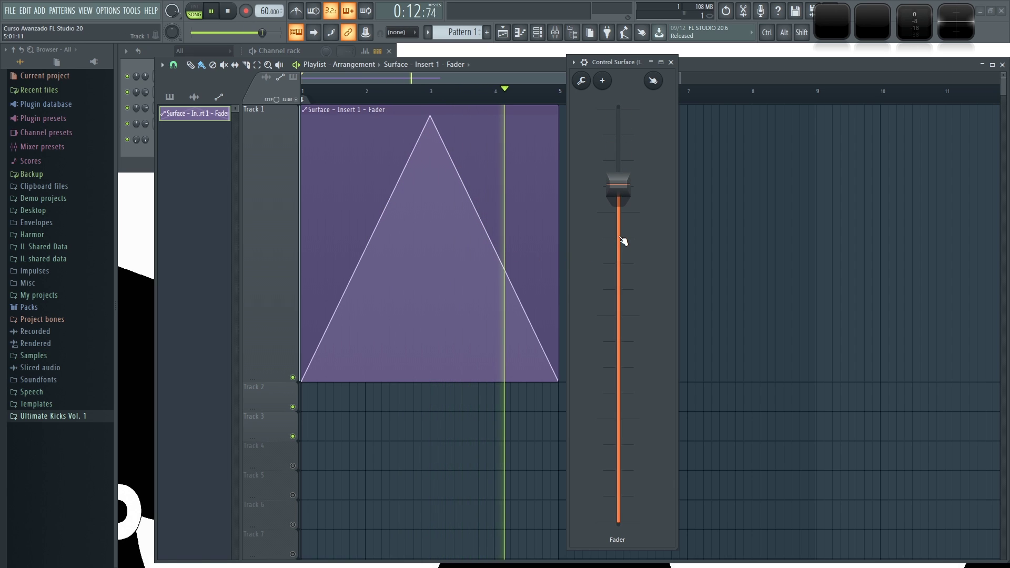
pyautogui.press('space')
# Try the Switch 1 of 4, 2 of 4, 3 of 4 and 4 of 4 presets in the fader link's mapping formula
pyautogui.rightClick(621, 273)
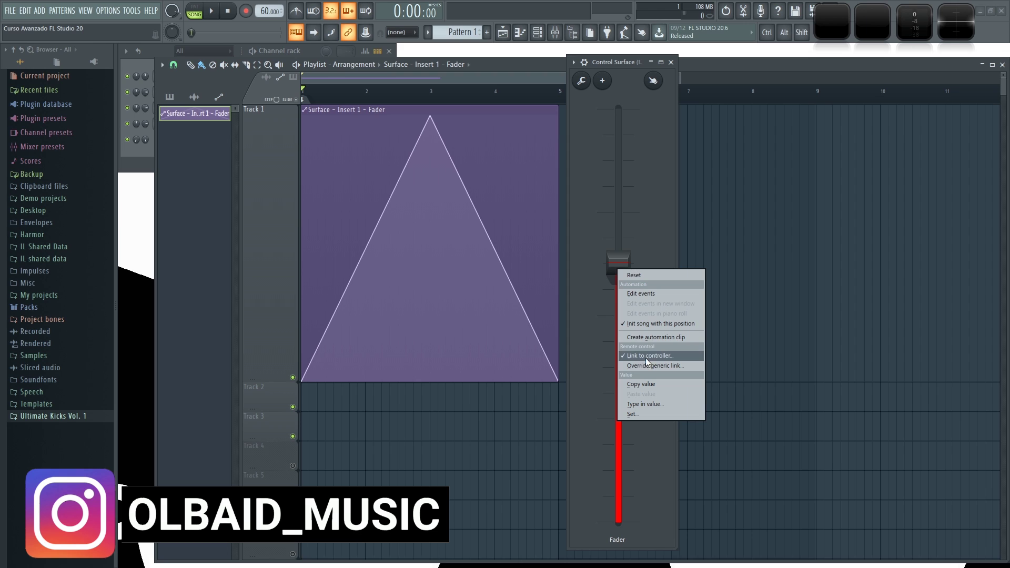
pyautogui.click(662, 356)
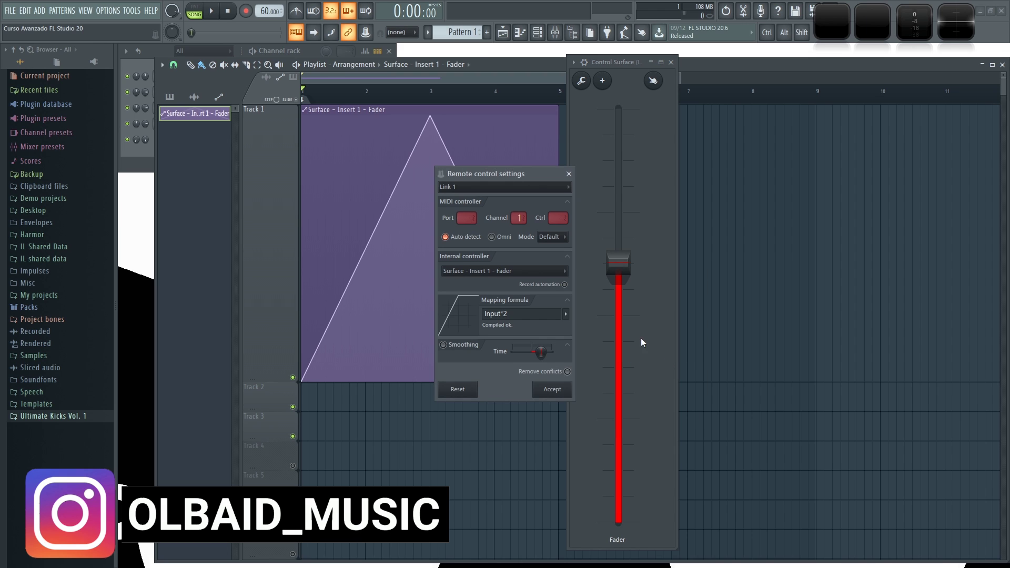
pyautogui.click(565, 314)
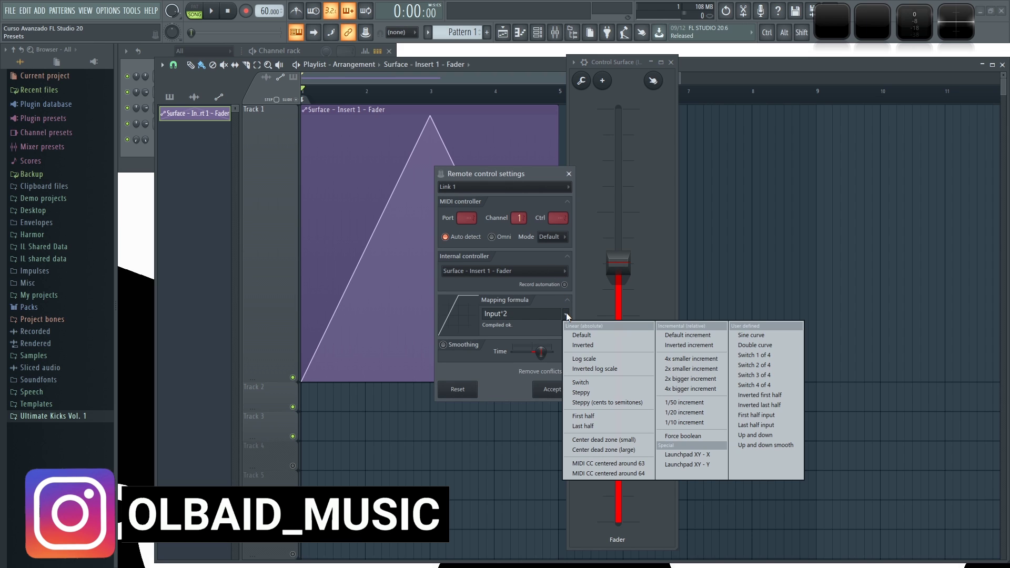
pyautogui.click(772, 354)
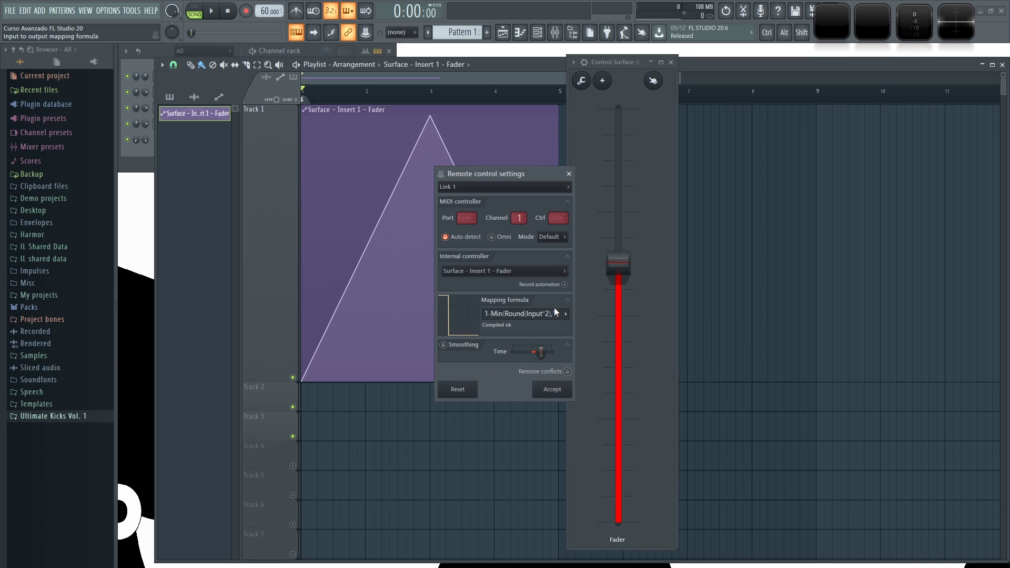
pyautogui.click(565, 314)
pyautogui.click(769, 362)
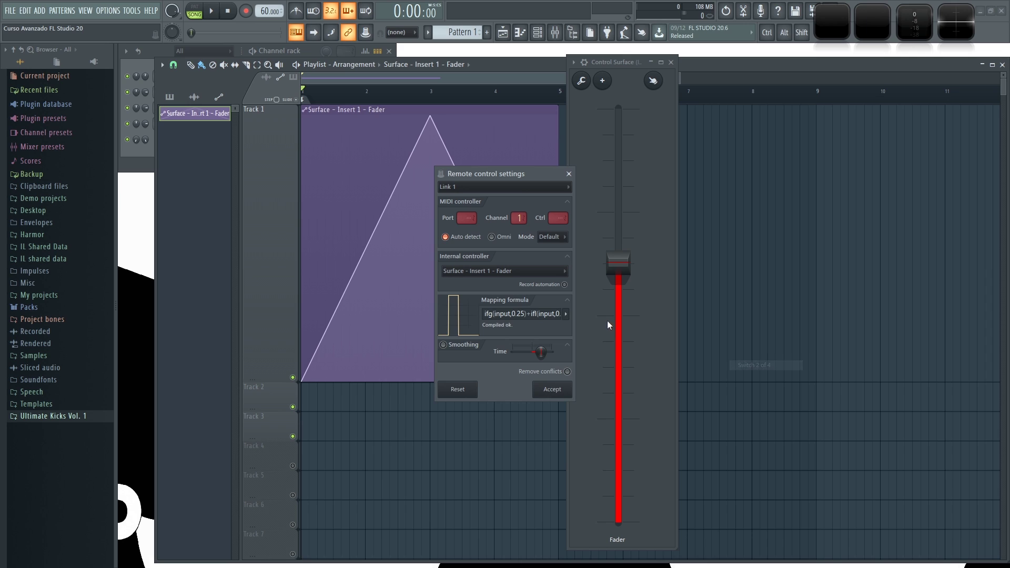
pyautogui.click(566, 314)
pyautogui.click(765, 376)
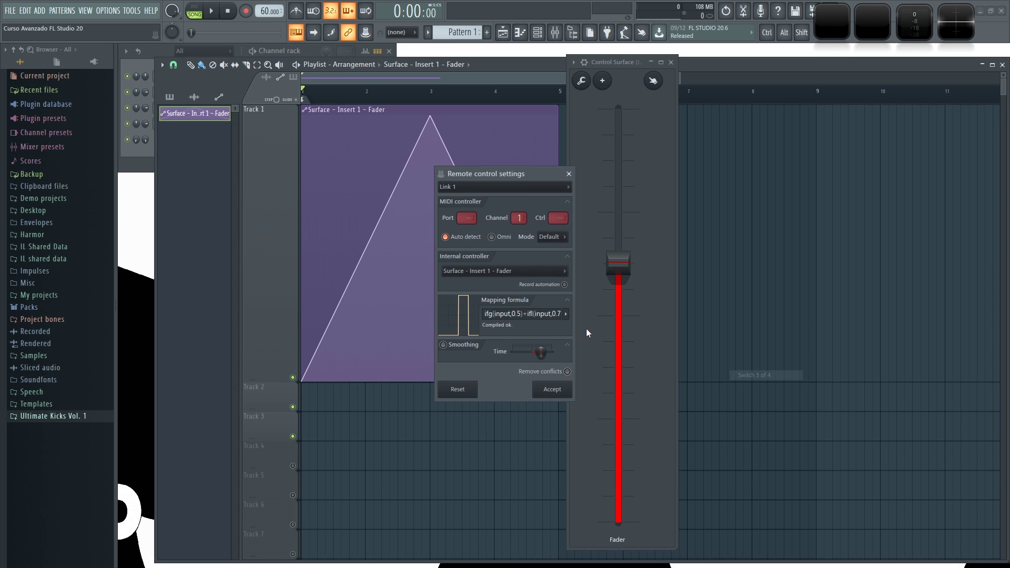
pyautogui.click(565, 313)
pyautogui.click(765, 386)
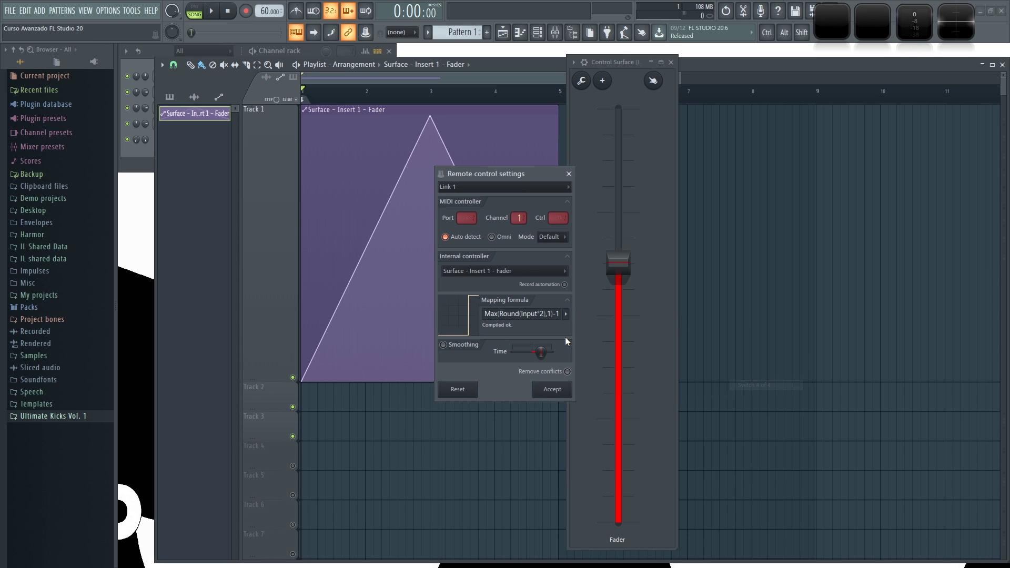
# Try the Up and down, Sine curve and Log scale presets in the fader link's mapping formula
pyautogui.click(566, 314)
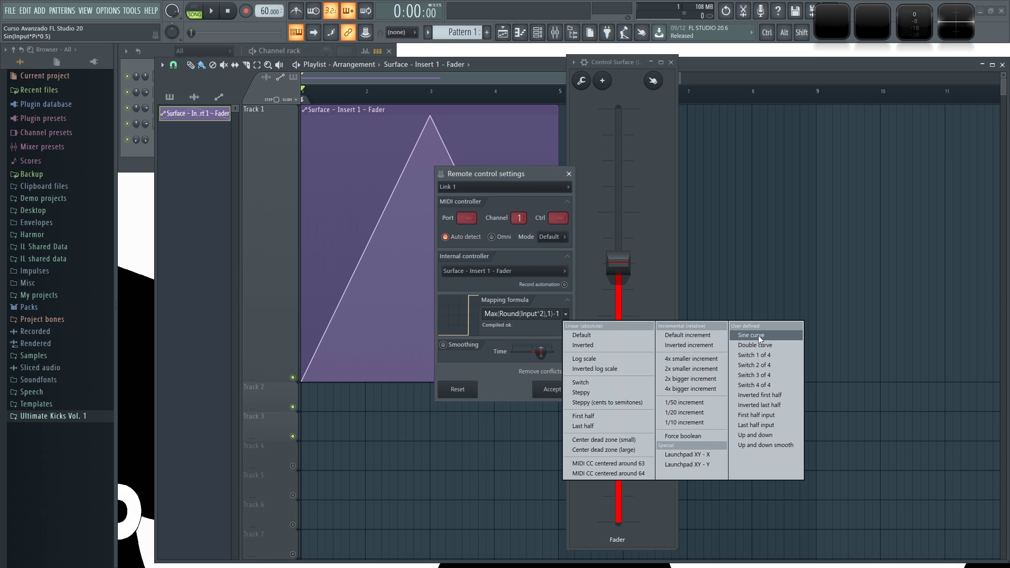
pyautogui.click(772, 435)
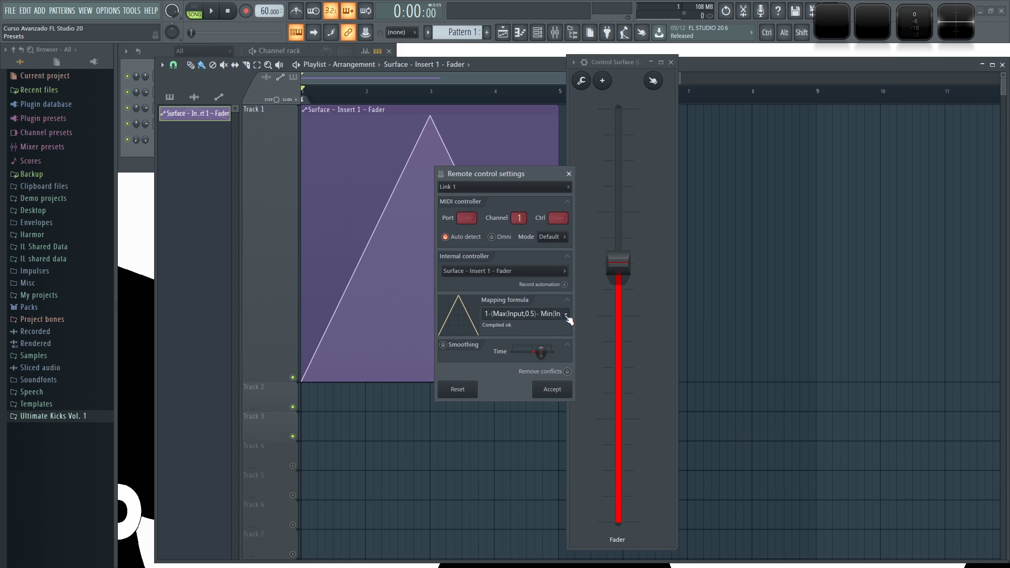
pyautogui.click(566, 313)
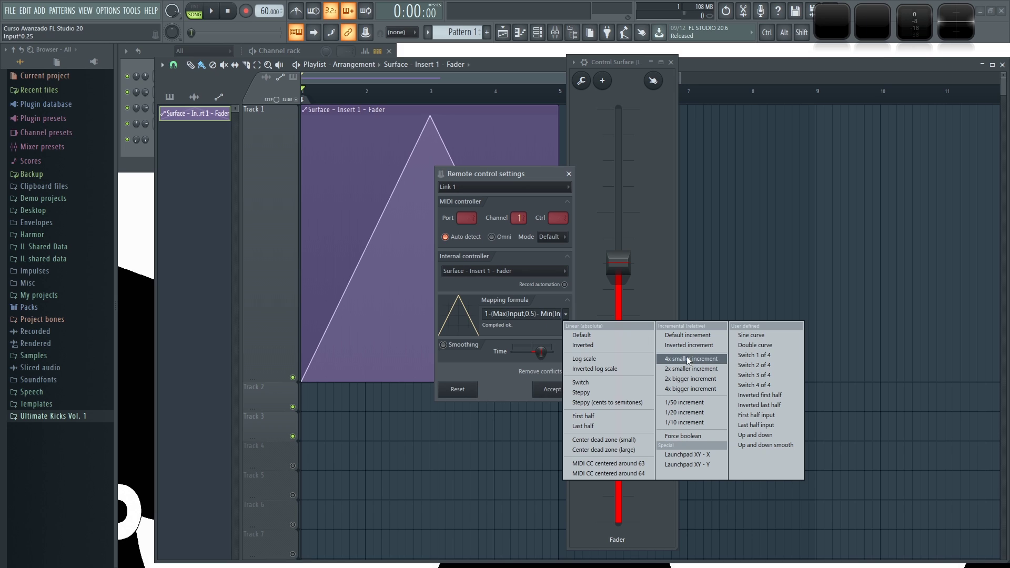
pyautogui.click(765, 336)
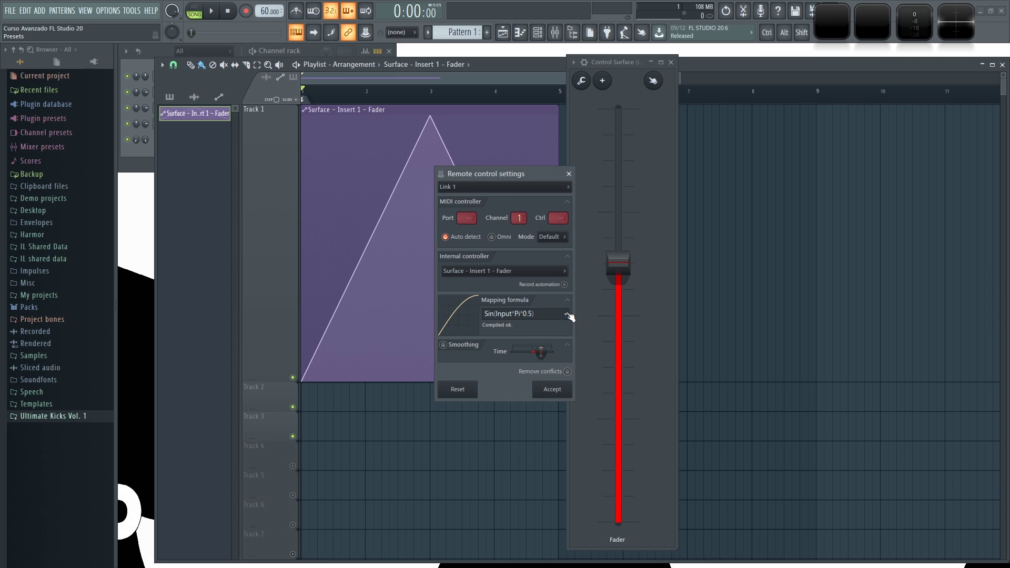
pyautogui.click(566, 315)
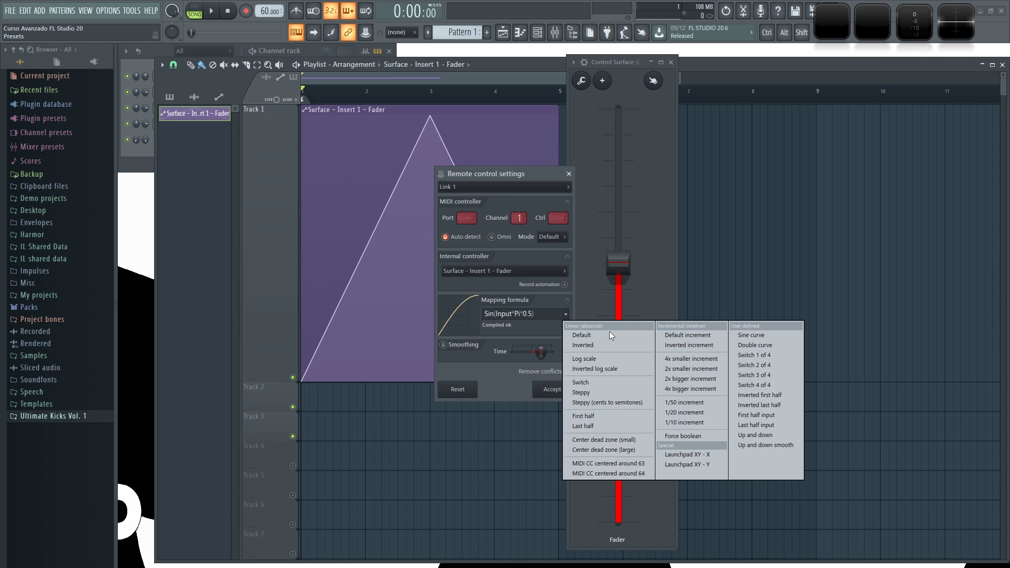
pyautogui.click(592, 359)
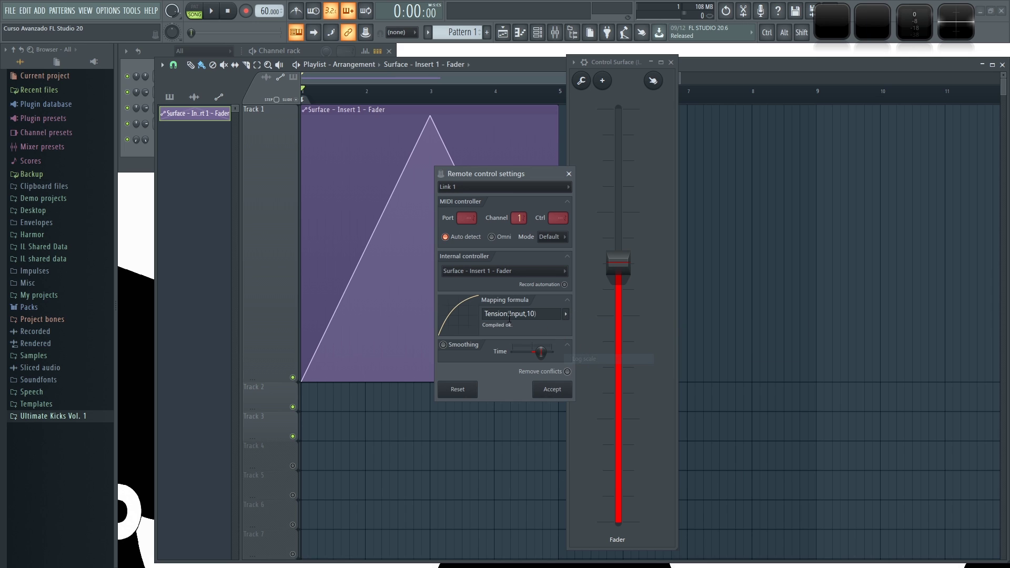
# Switch the fader link's mapping formula to Sine curve again and compare it with Double curve
pyautogui.click(567, 314)
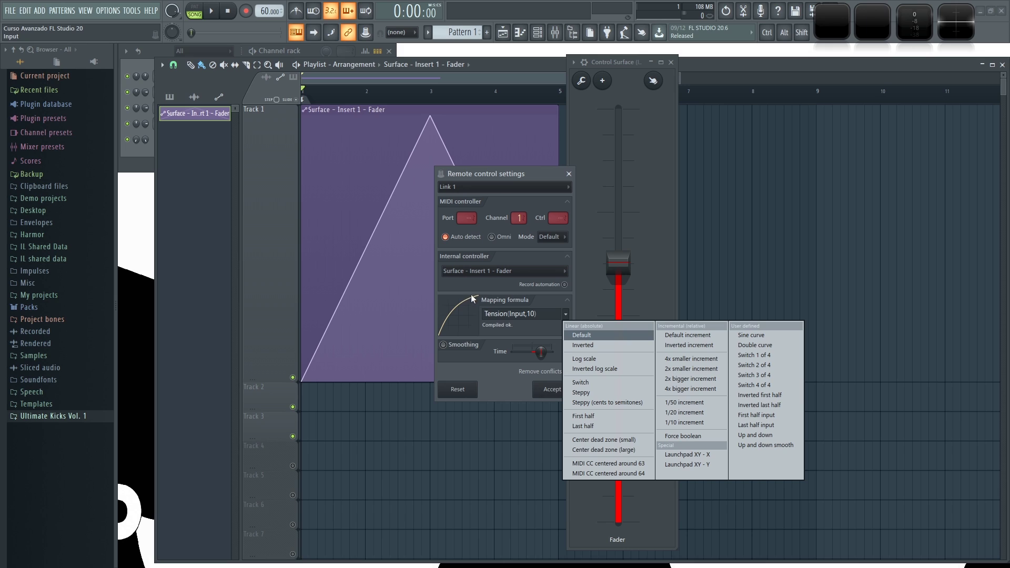
pyautogui.click(759, 335)
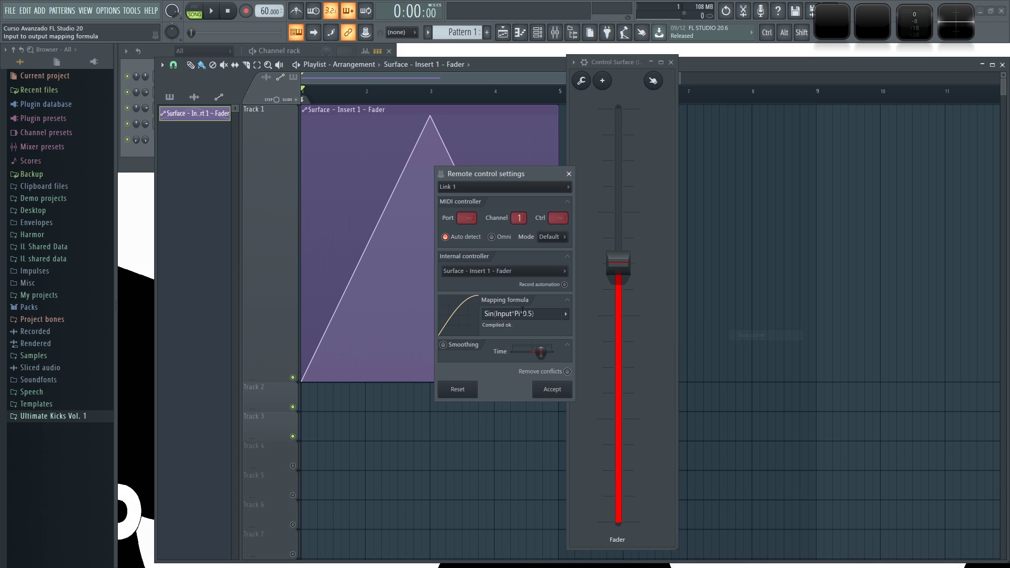
pyautogui.click(566, 314)
pyautogui.click(753, 343)
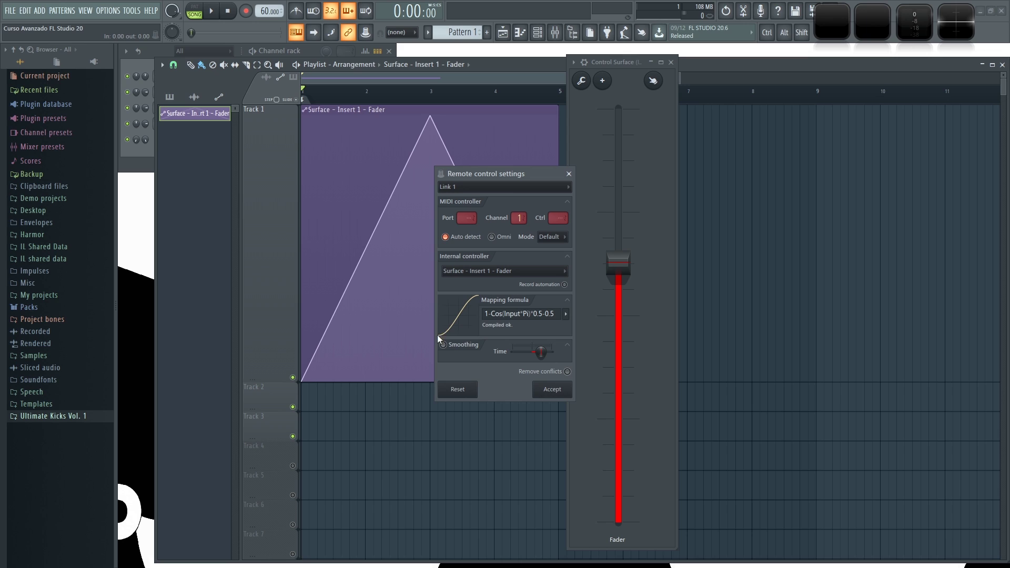
# Return the fader link's mapping formula to the linear Default preset and accept the remote control settings
pyautogui.click(566, 314)
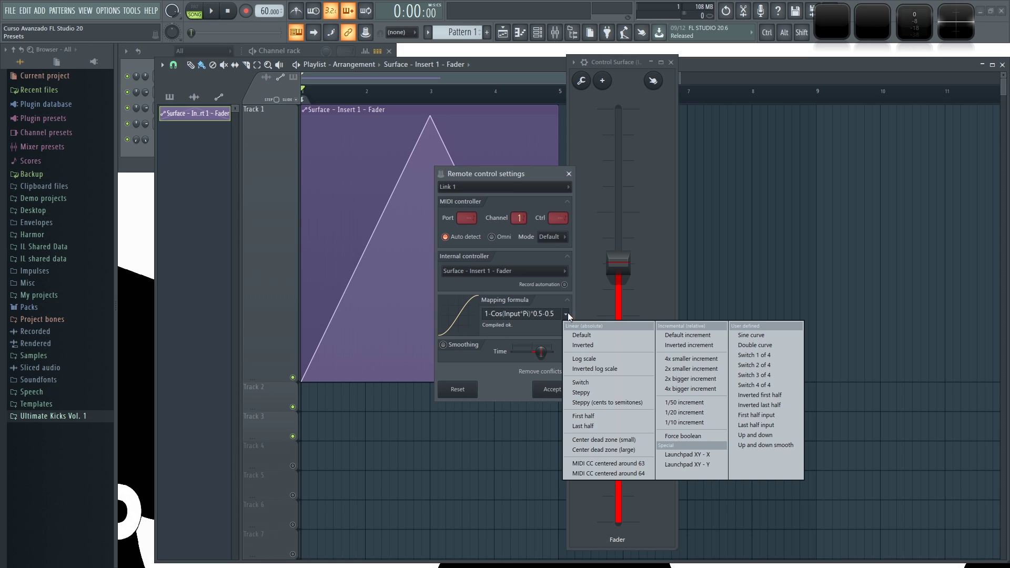
pyautogui.click(609, 336)
pyautogui.click(551, 390)
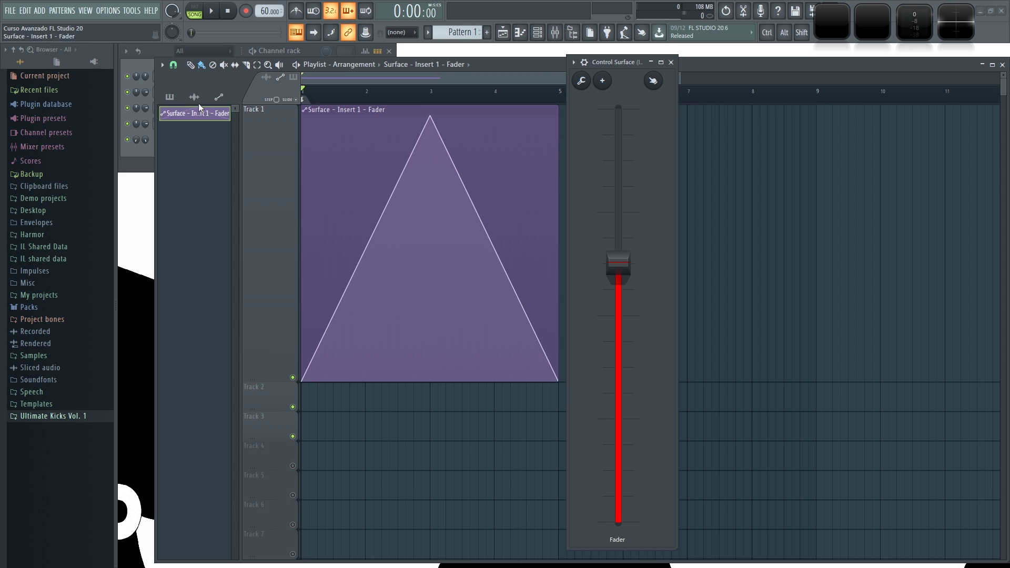
# Bring up the Channel rack and link the 3x Osc channel's volume to the Surface - Insert 1 - Fader automation clip
pyautogui.click(148, 50)
pyautogui.moveTo(357, 220)
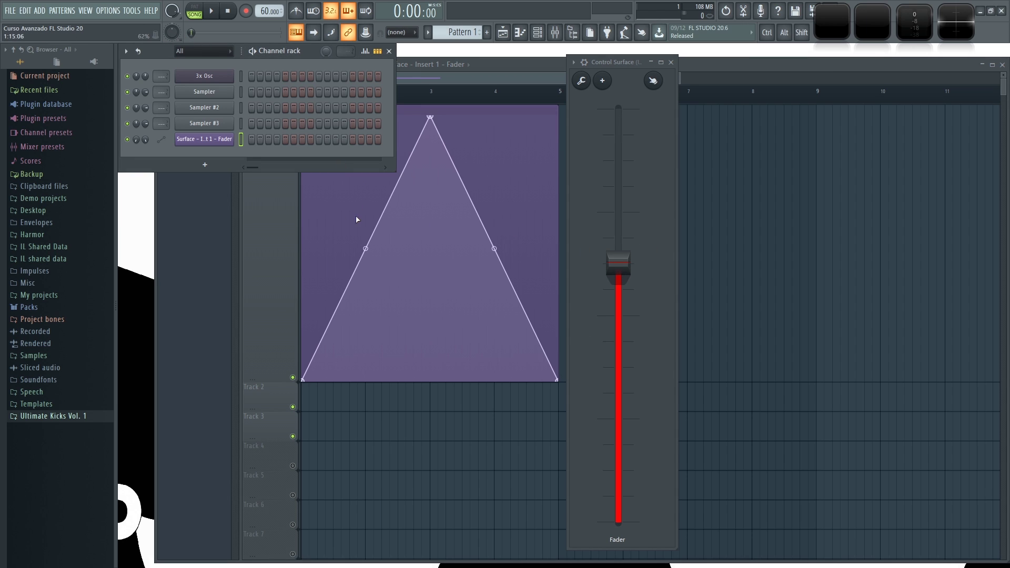
pyautogui.rightClick(146, 76)
pyautogui.click(179, 163)
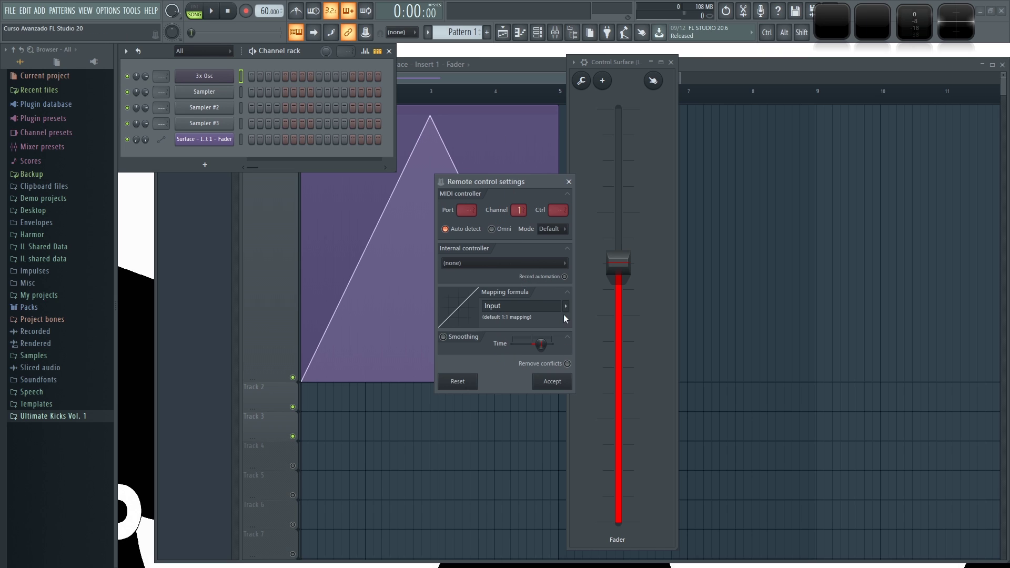
pyautogui.click(541, 262)
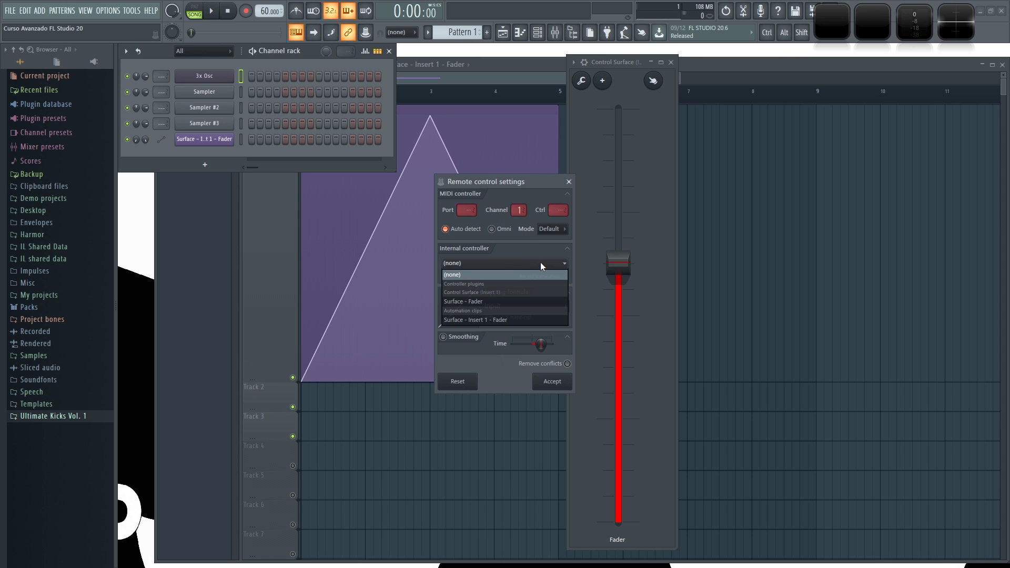
pyautogui.click(493, 321)
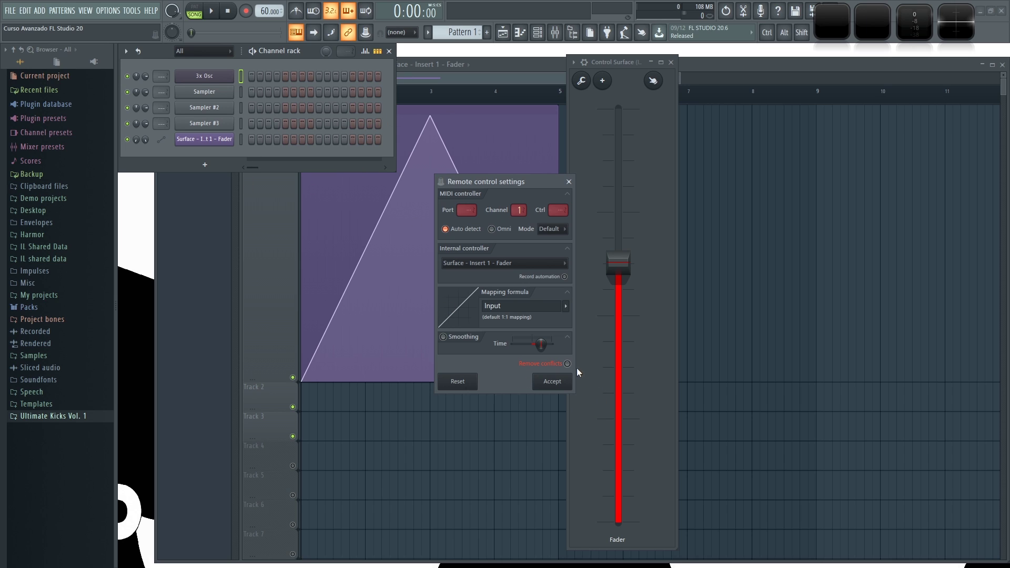
pyautogui.click(552, 381)
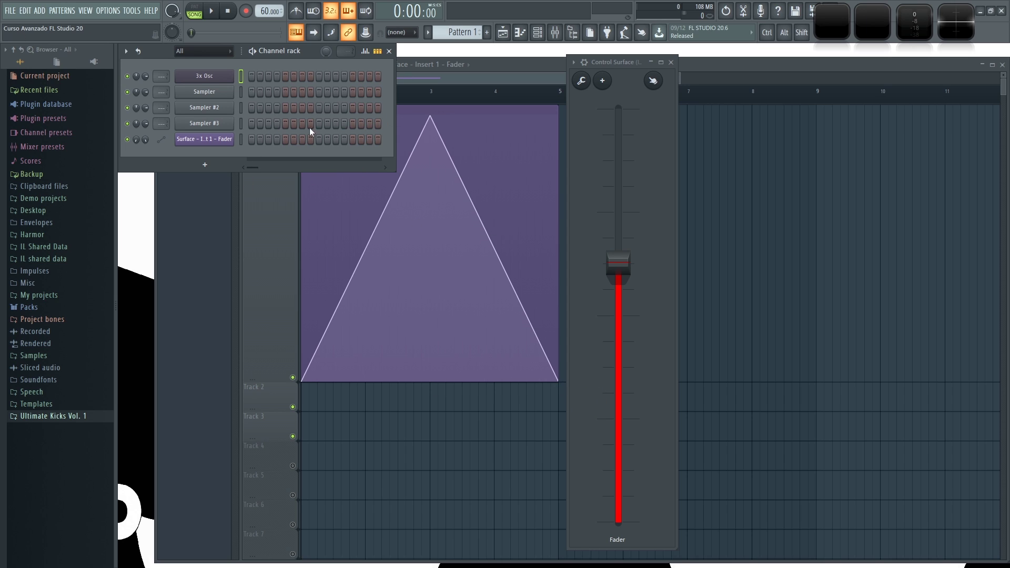
# Link the Sampler channel's volume to the Surface - Insert 1 - Fader internal controller
pyautogui.rightClick(144, 93)
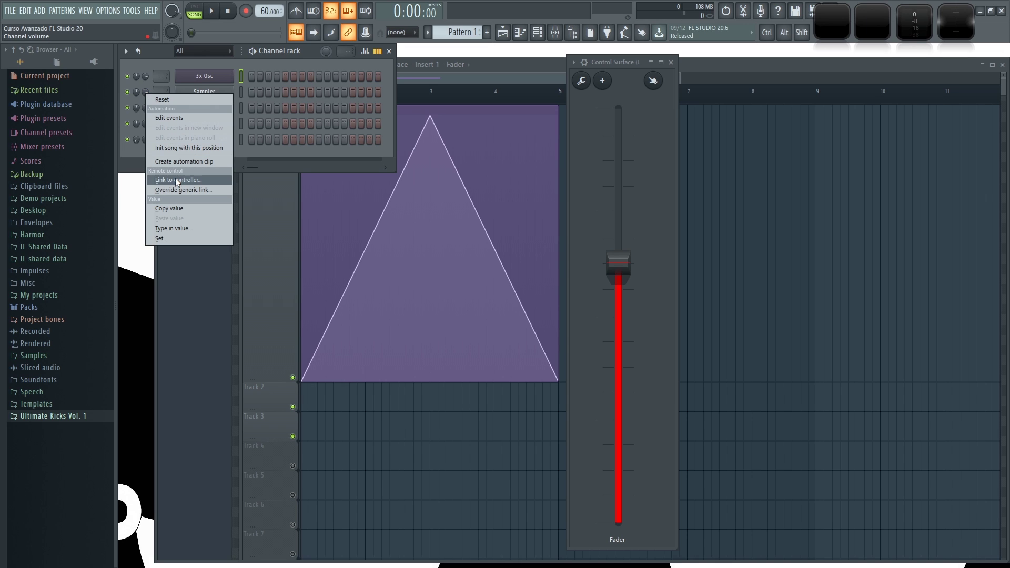
pyautogui.click(175, 178)
pyautogui.click(530, 262)
pyautogui.click(502, 320)
pyautogui.click(552, 382)
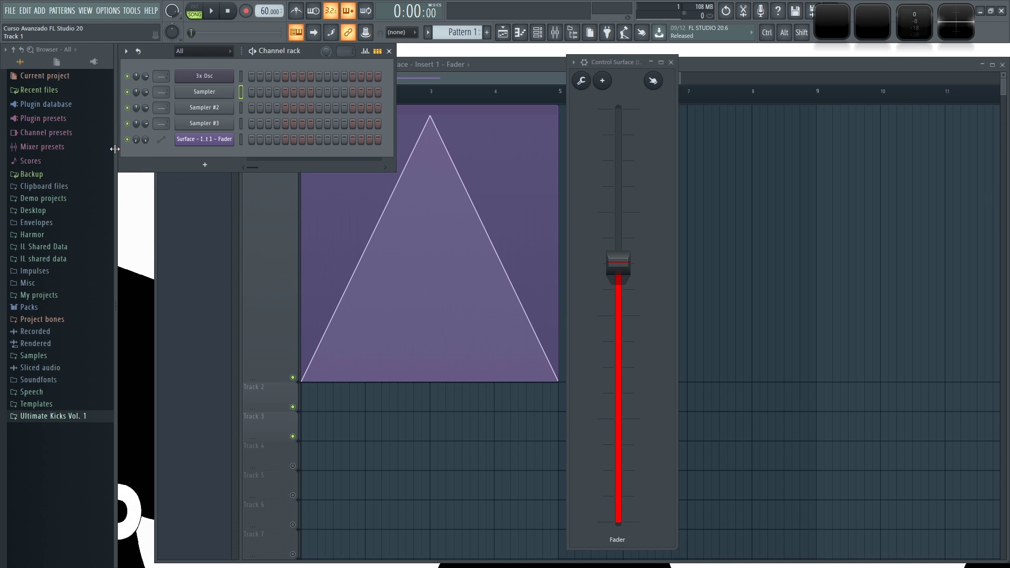
# Link the Sampler #2 channel's volume to the Surface - Insert 1 - Fader internal controller
pyautogui.rightClick(144, 108)
pyautogui.click(178, 193)
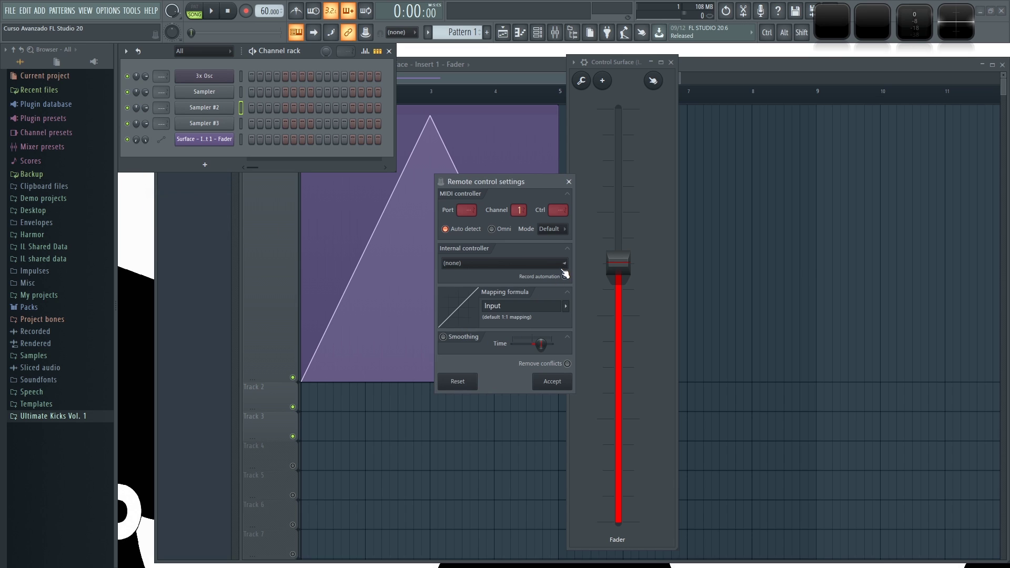
pyautogui.click(566, 266)
pyautogui.click(504, 319)
pyautogui.click(551, 380)
# Link the Sampler #3 channel's volume to Surface - Insert 1 - Fader and play the arrangement to check the linked volumes
pyautogui.rightClick(145, 124)
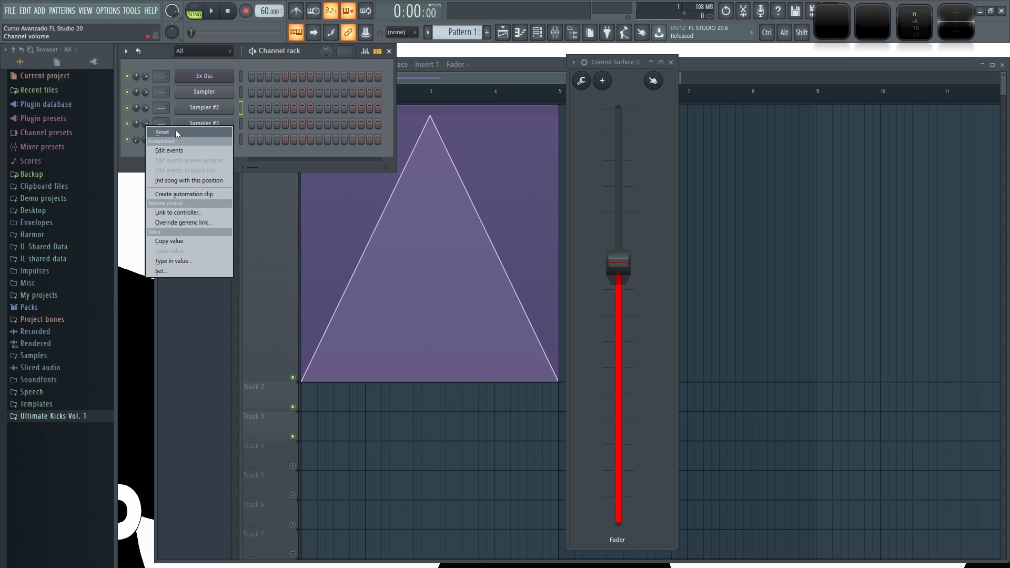
pyautogui.click(187, 212)
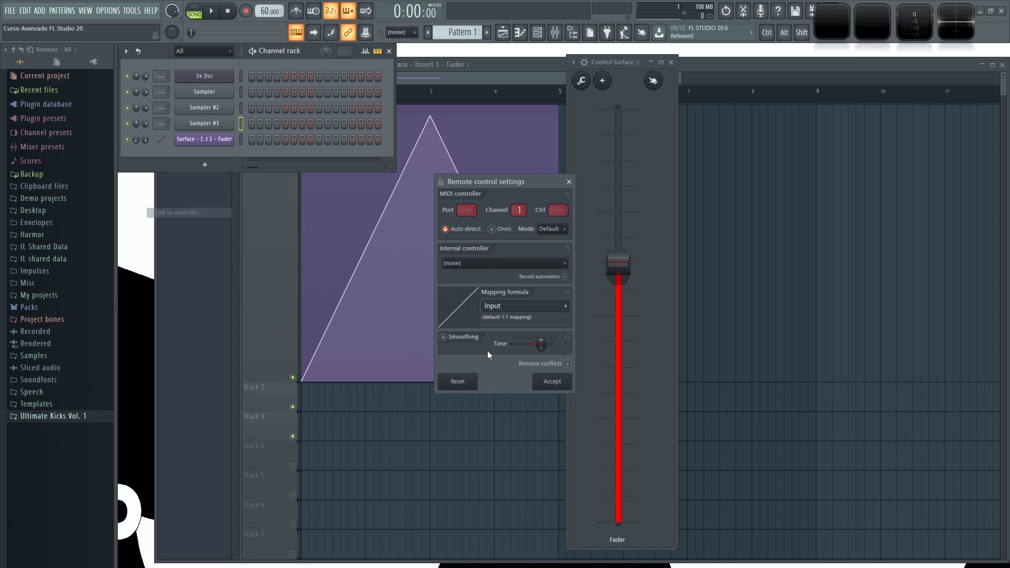
pyautogui.click(566, 306)
pyautogui.click(548, 262)
pyautogui.click(504, 314)
pyautogui.click(547, 381)
pyautogui.press('space')
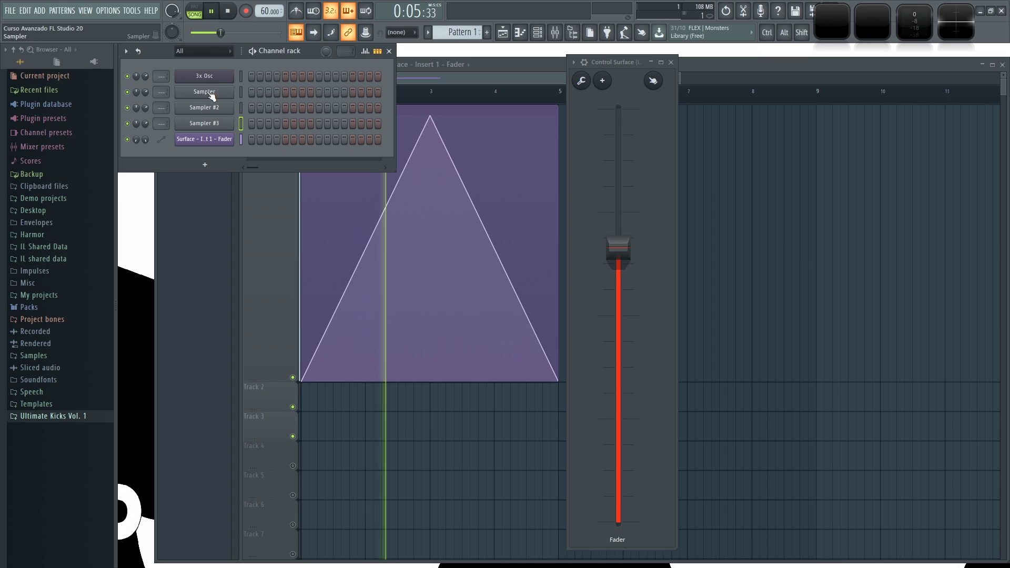
pyautogui.click(227, 10)
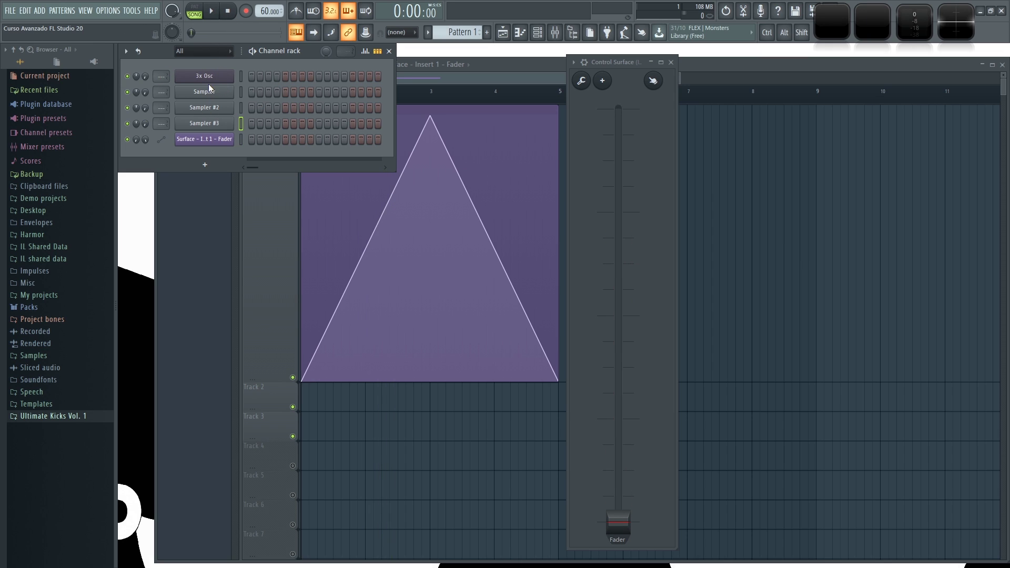
# Set the mapping formula of the 3x Osc volume link to the Inverted preset
pyautogui.rightClick(147, 77)
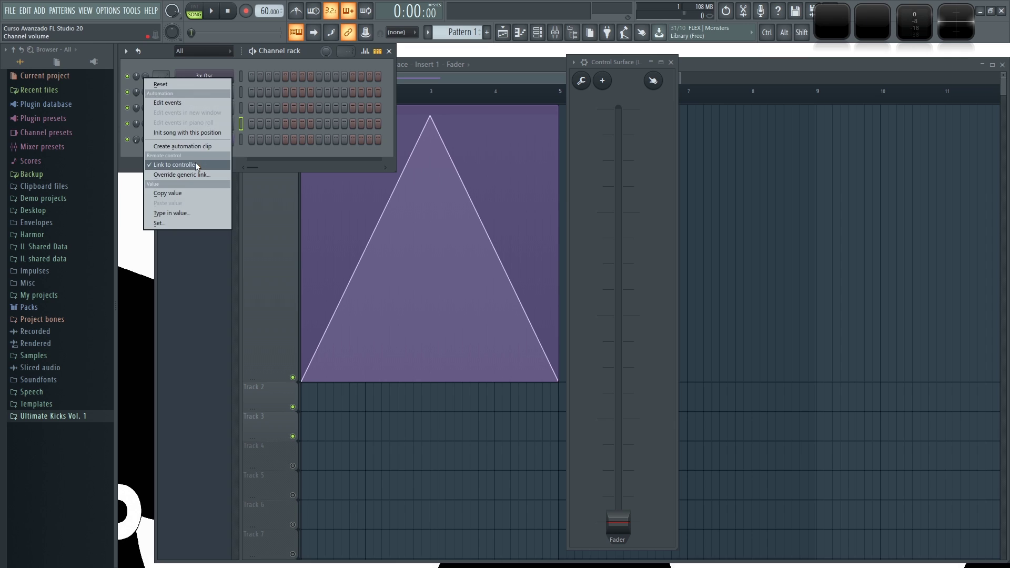
pyautogui.click(195, 163)
pyautogui.click(566, 314)
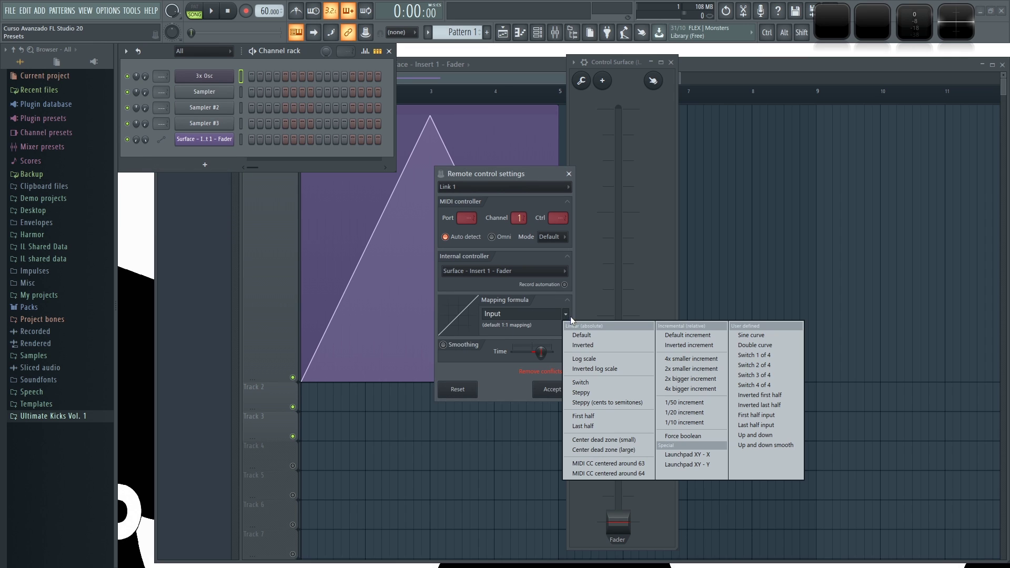
pyautogui.click(586, 343)
pyautogui.click(561, 389)
# Set the mapping formula of the Sampler volume link to the Switch 3 of 4 preset
pyautogui.rightClick(145, 93)
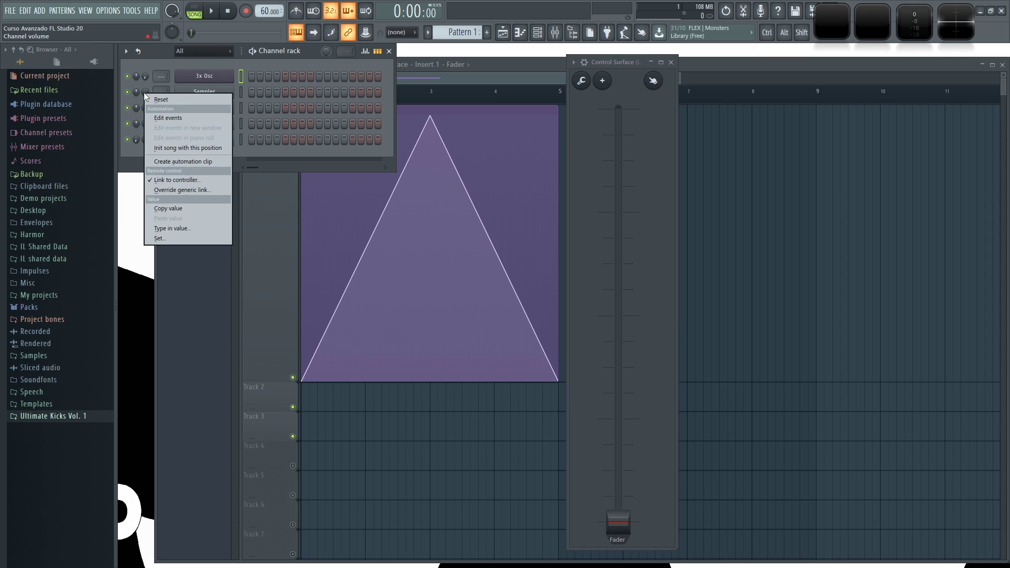
pyautogui.click(193, 189)
pyautogui.click(566, 315)
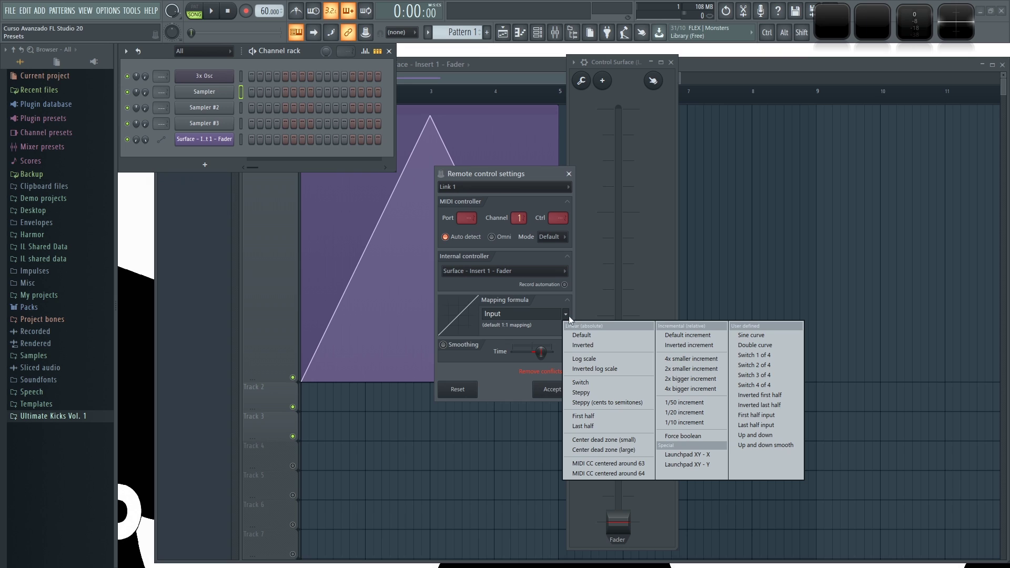
pyautogui.click(772, 372)
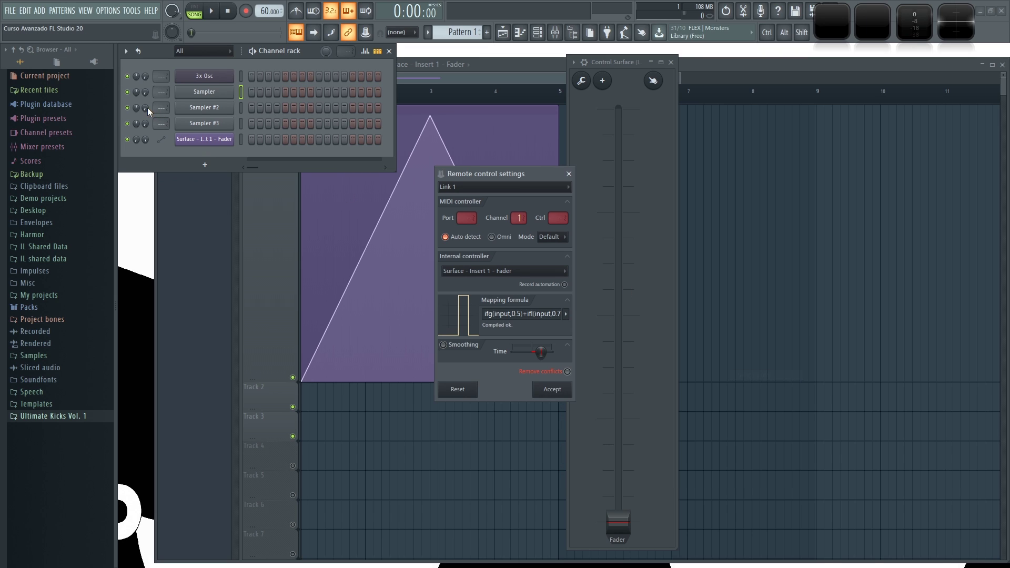
pyautogui.press('Return')
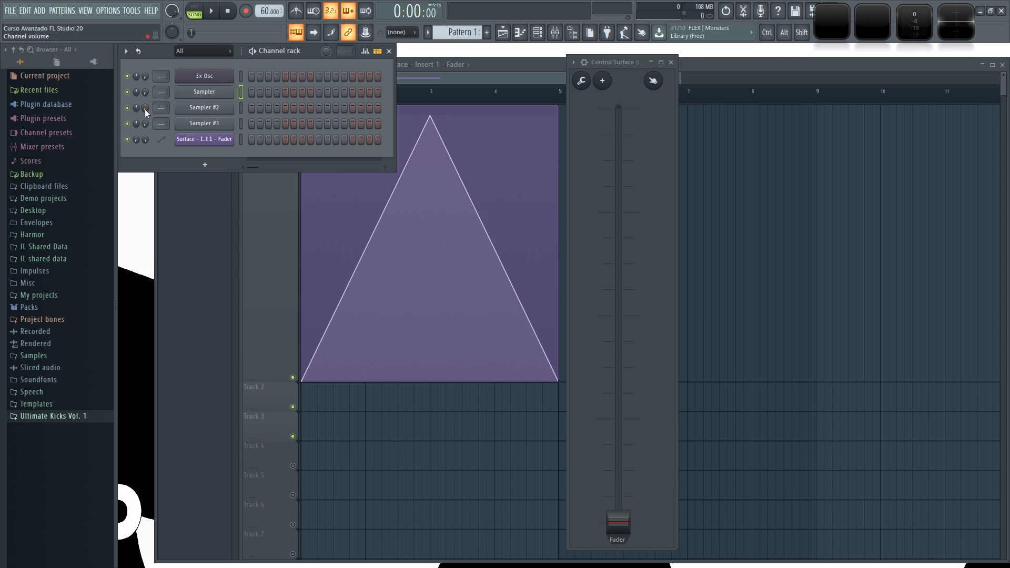
# Set the mapping formula of the Sampler #2 volume link to the Switch 4 of 4 preset
pyautogui.rightClick(144, 109)
pyautogui.click(185, 196)
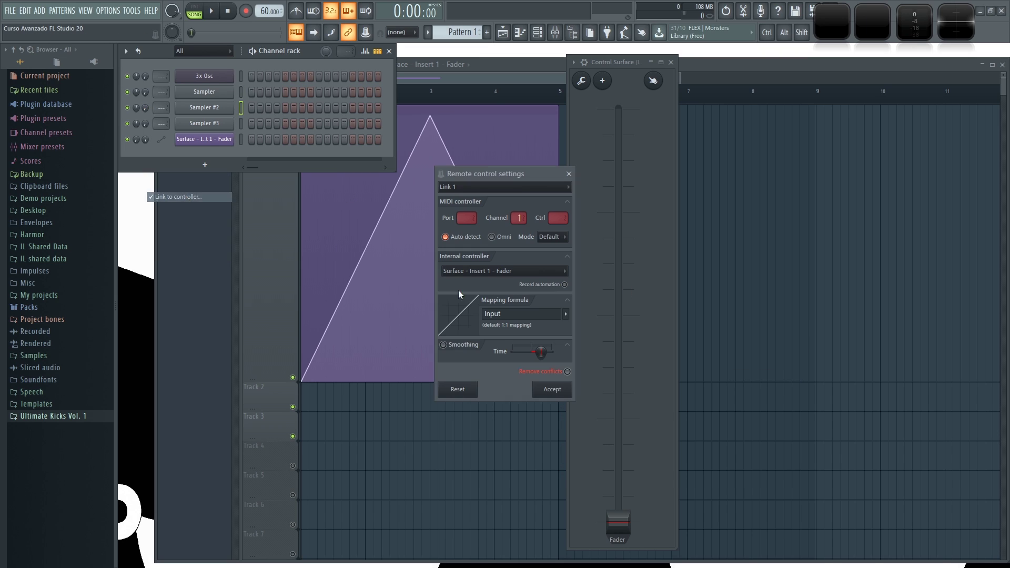
pyautogui.click(566, 315)
pyautogui.click(760, 387)
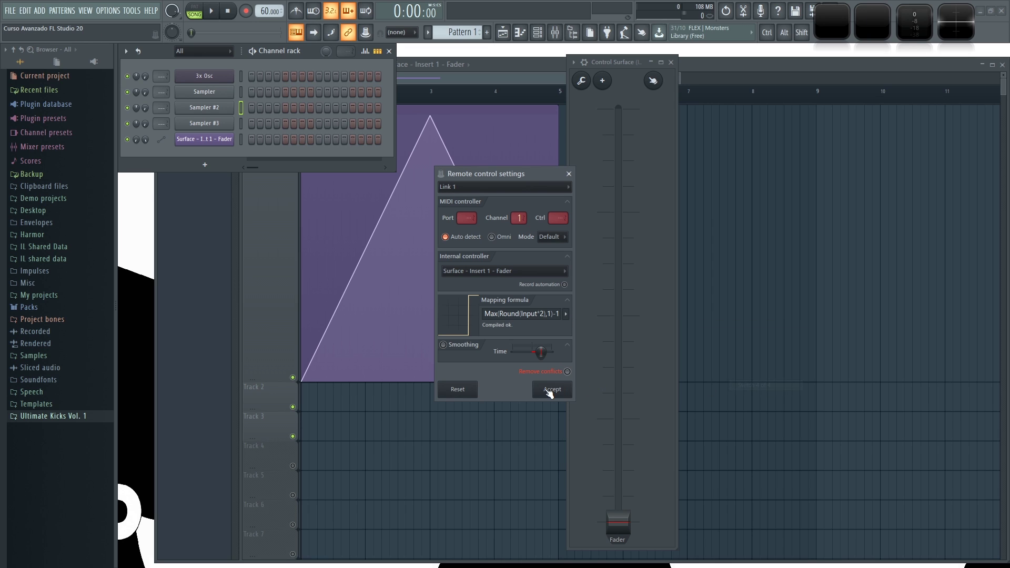
pyautogui.click(550, 390)
# Set the mapping formula of the Sampler volume link to the Switch 2 of 4 preset
pyautogui.rightClick(146, 91)
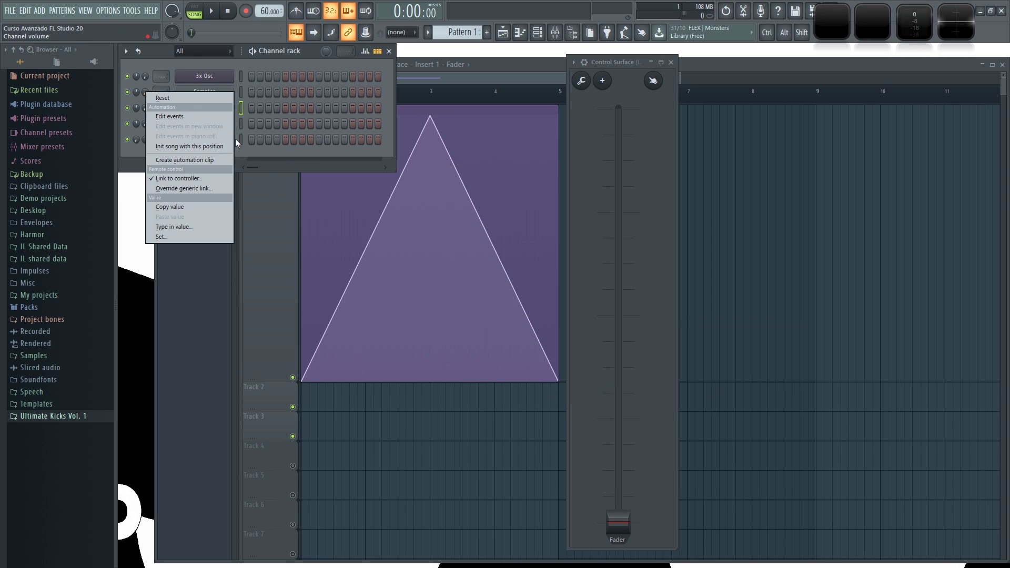
pyautogui.click(191, 179)
pyautogui.click(566, 314)
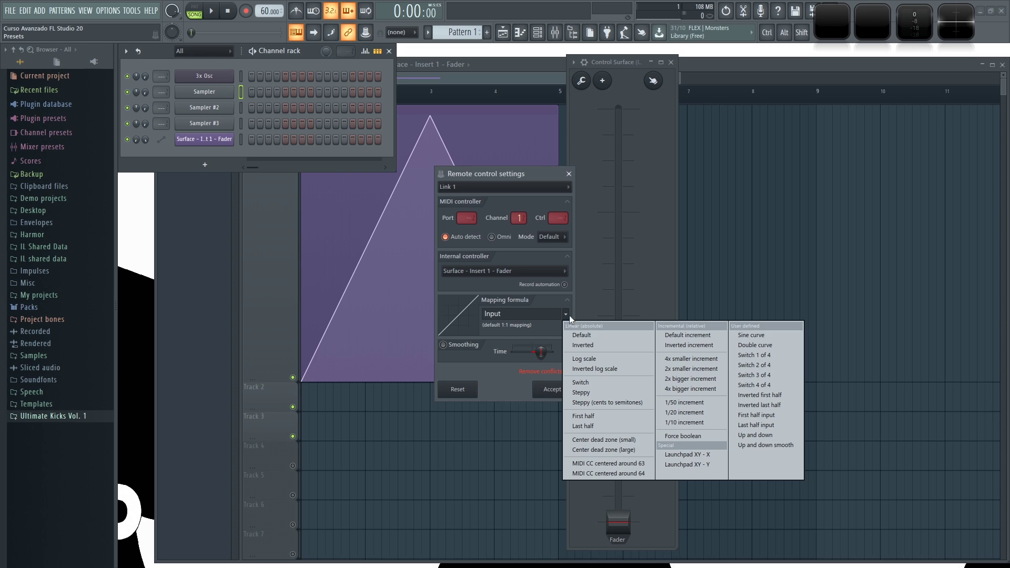
pyautogui.click(766, 376)
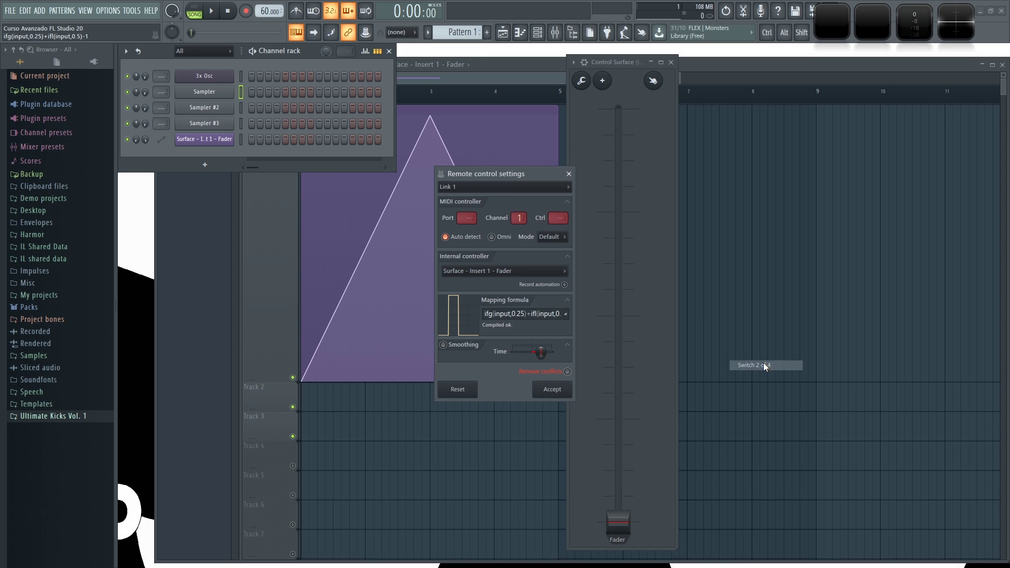
pyautogui.click(550, 389)
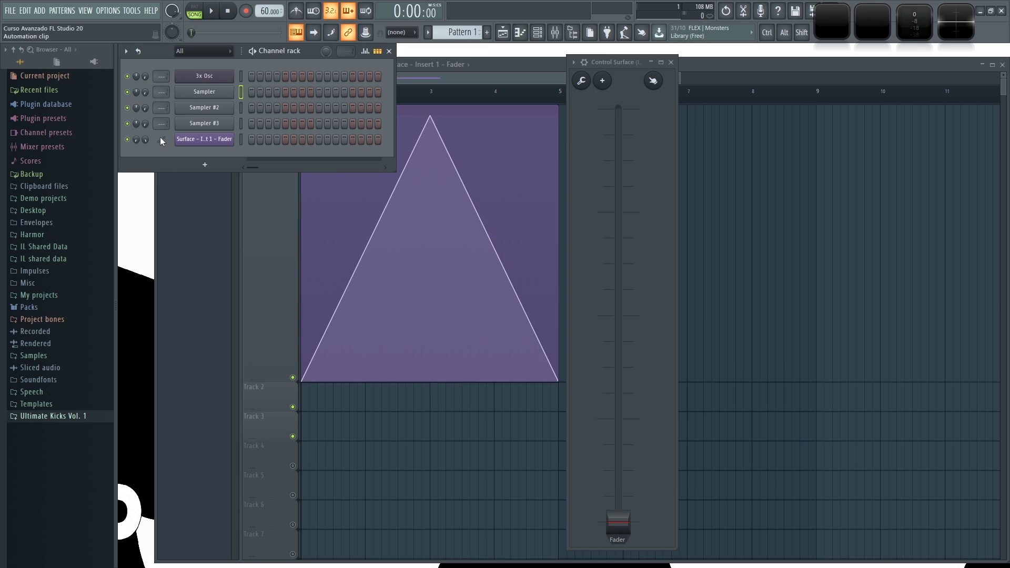
# Set the mapping formula of the Sampler #3 volume link to the 2x bigger increment preset
pyautogui.rightClick(143, 126)
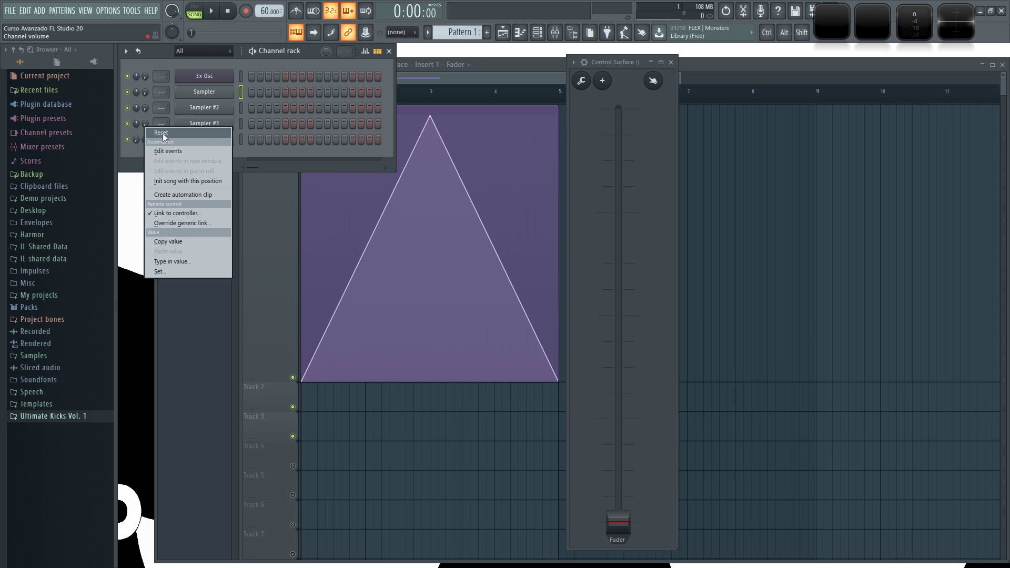
pyautogui.click(207, 213)
pyautogui.click(566, 313)
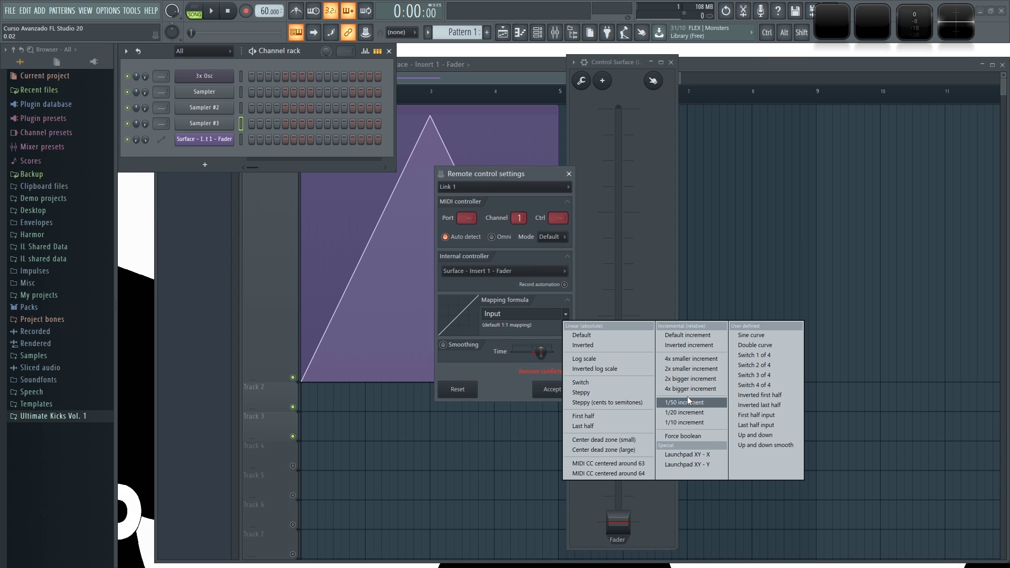
pyautogui.click(696, 379)
pyautogui.click(558, 390)
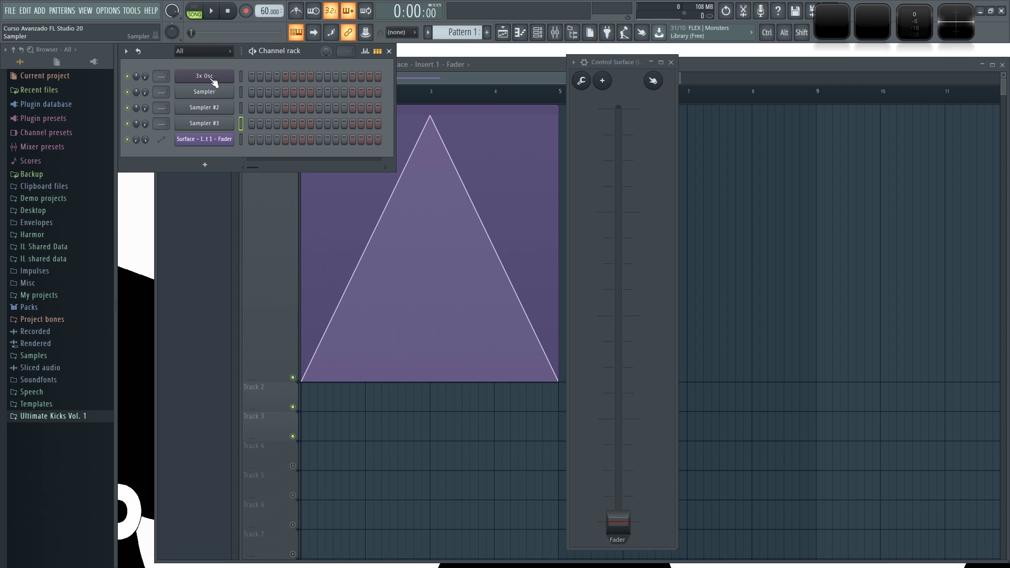
# Play the arrangement to check how the four channel volumes follow the automation clip, and stop playback
pyautogui.press('space')
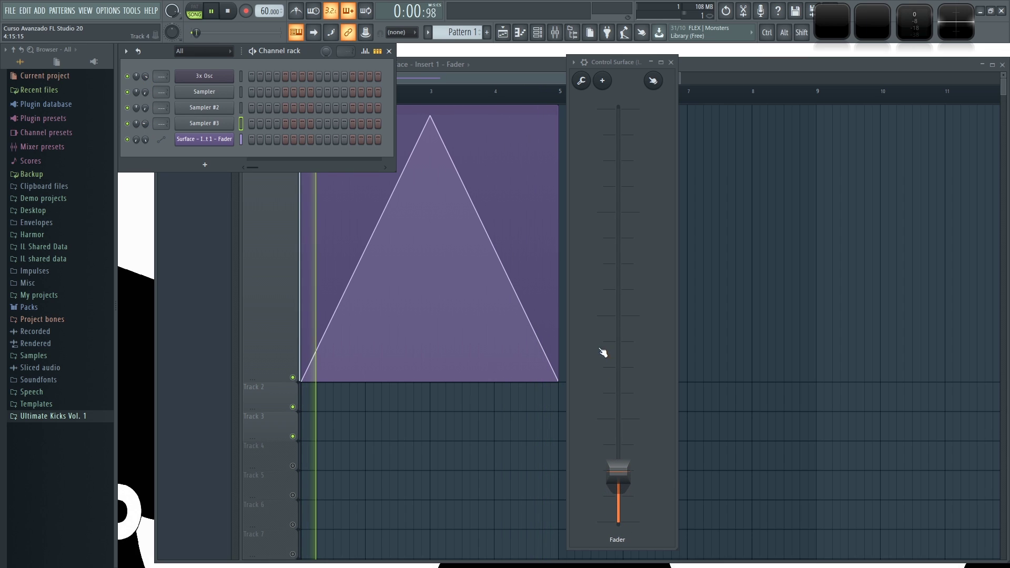
pyautogui.click(228, 12)
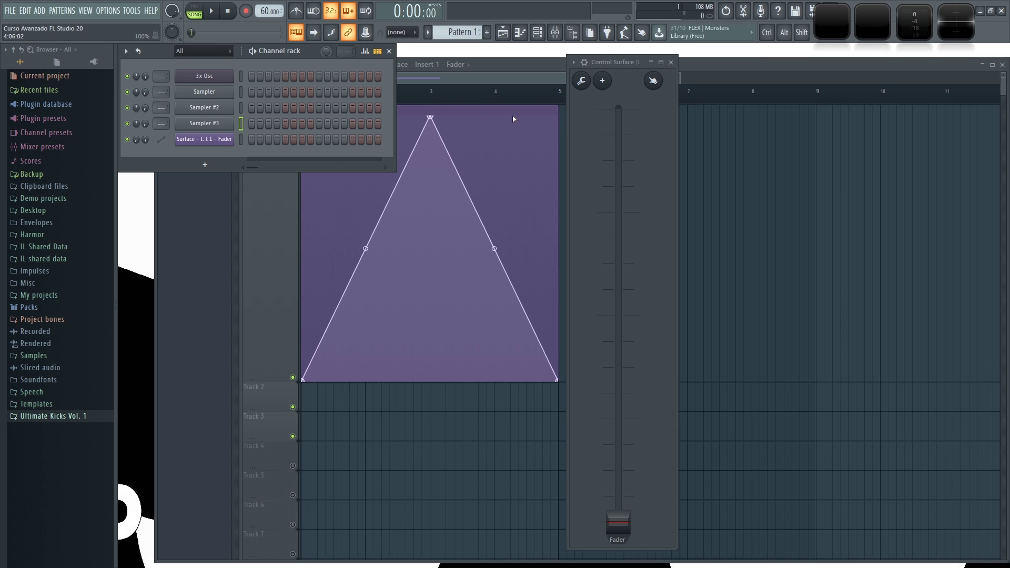
pyautogui.click(457, 108)
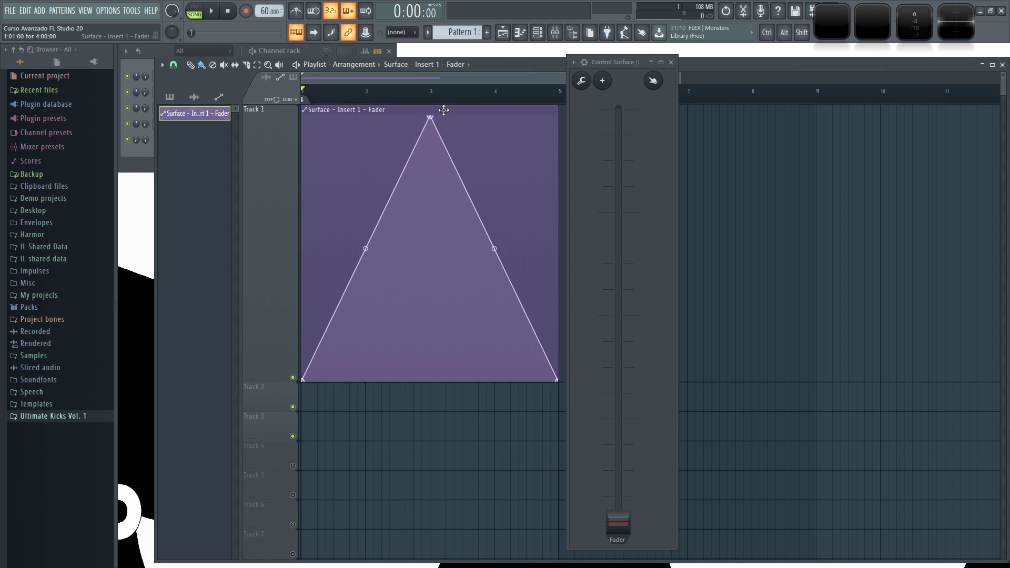
pyautogui.click(313, 51)
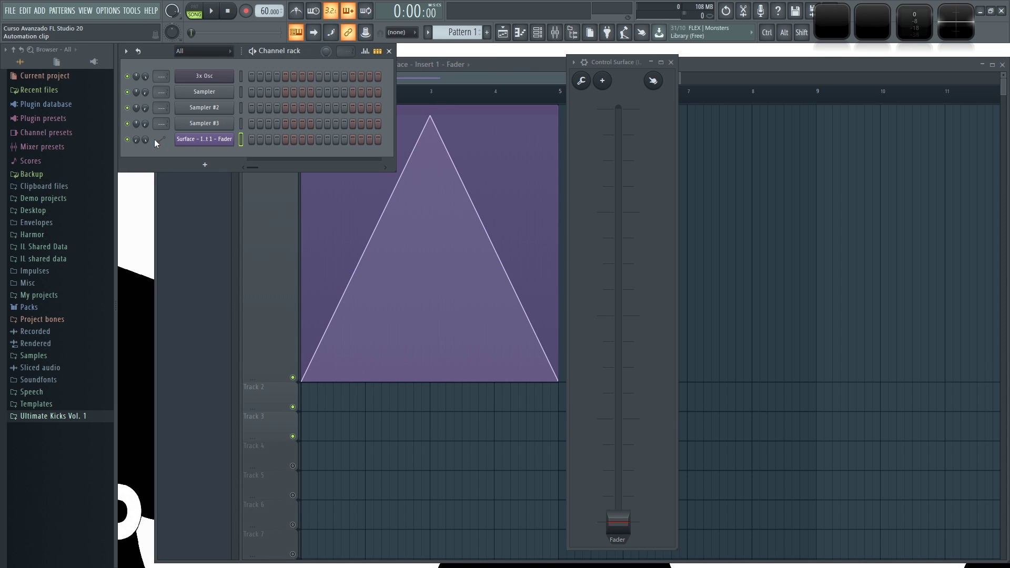
# Set the mapping formula of the Control Surface fader's own controller link to Input*2 and accept it
pyautogui.rightClick(618, 520)
pyautogui.click(661, 494)
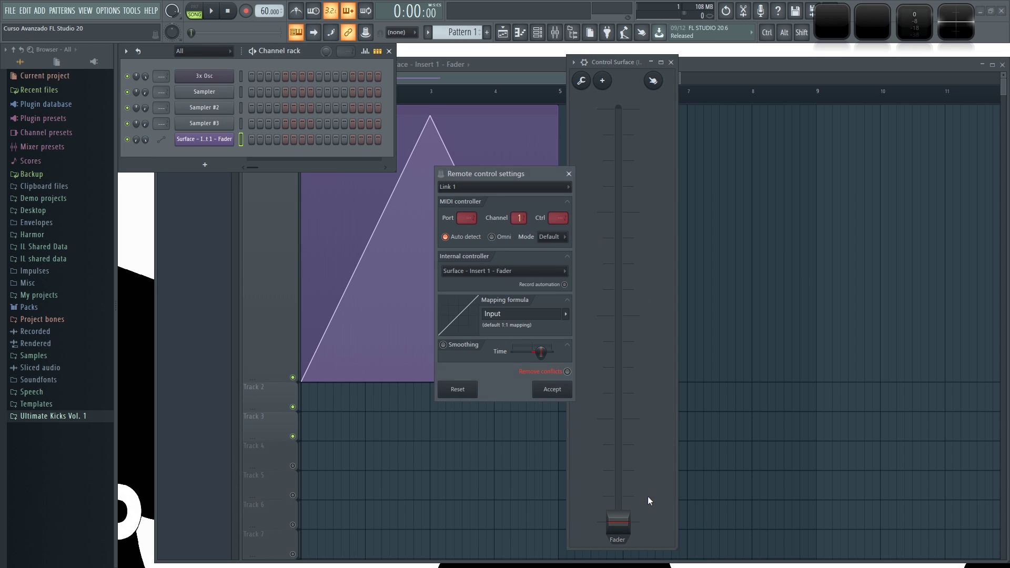
pyautogui.moveTo(503, 172); pyautogui.dragTo(521, 172)
pyautogui.click(531, 315)
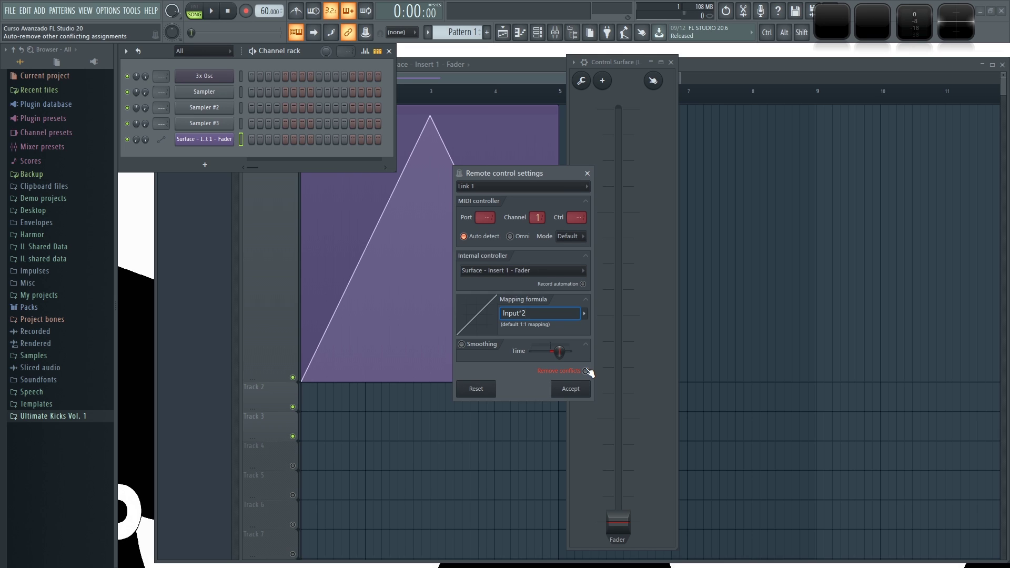
pyautogui.press('Return')
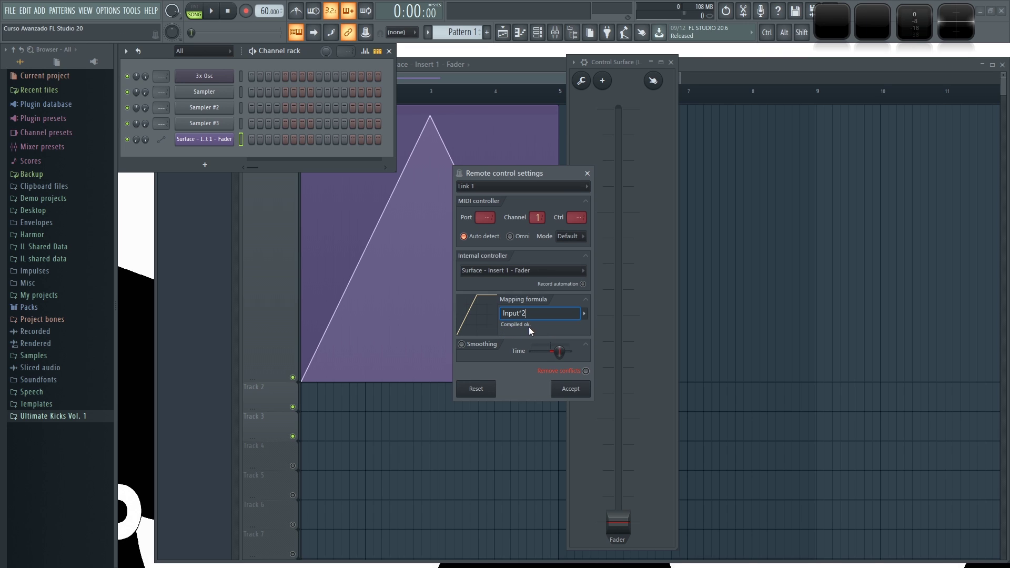
pyautogui.click(575, 392)
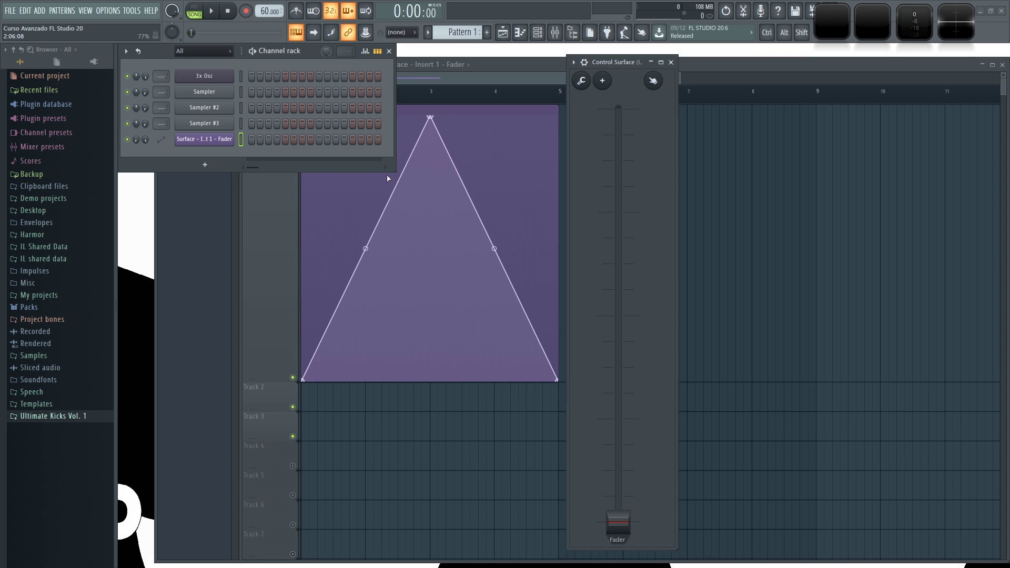
# Play the arrangement to check how the fader follows the automation clip with the doubled input, and stop playback
pyautogui.click(386, 293)
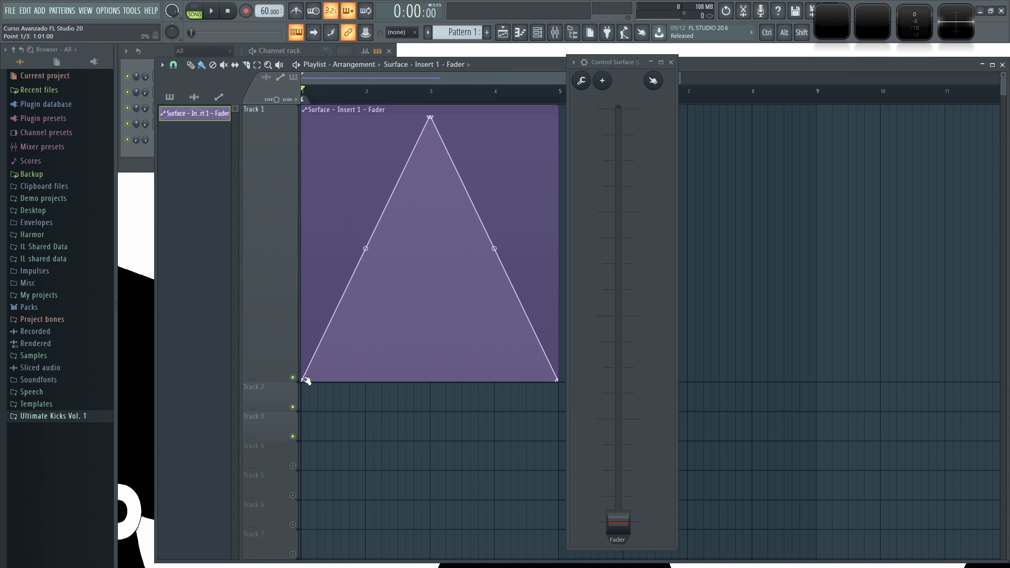
pyautogui.moveTo(420, 148)
pyautogui.press('space')
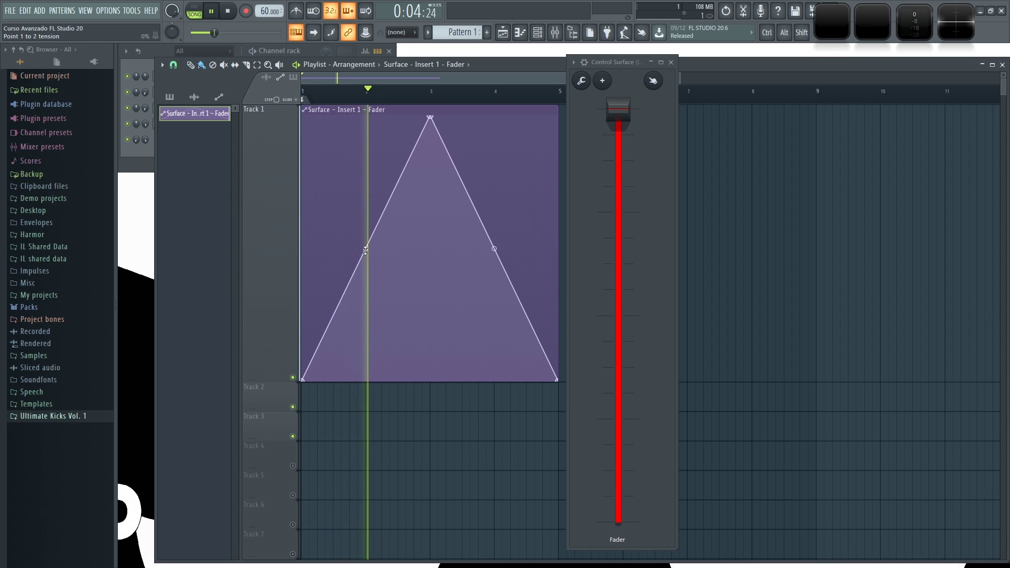
pyautogui.press('space')
# Change the mapping formula of the Control Surface fader's link to ((Input*2)/4)+.2 and accept it
pyautogui.rightClick(615, 117)
pyautogui.click(642, 200)
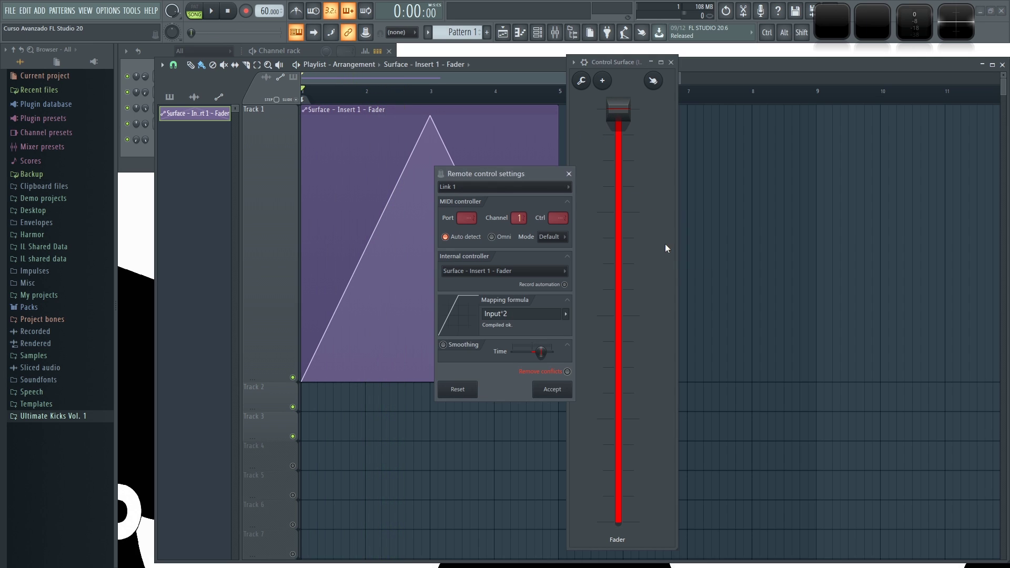
pyautogui.write(')')
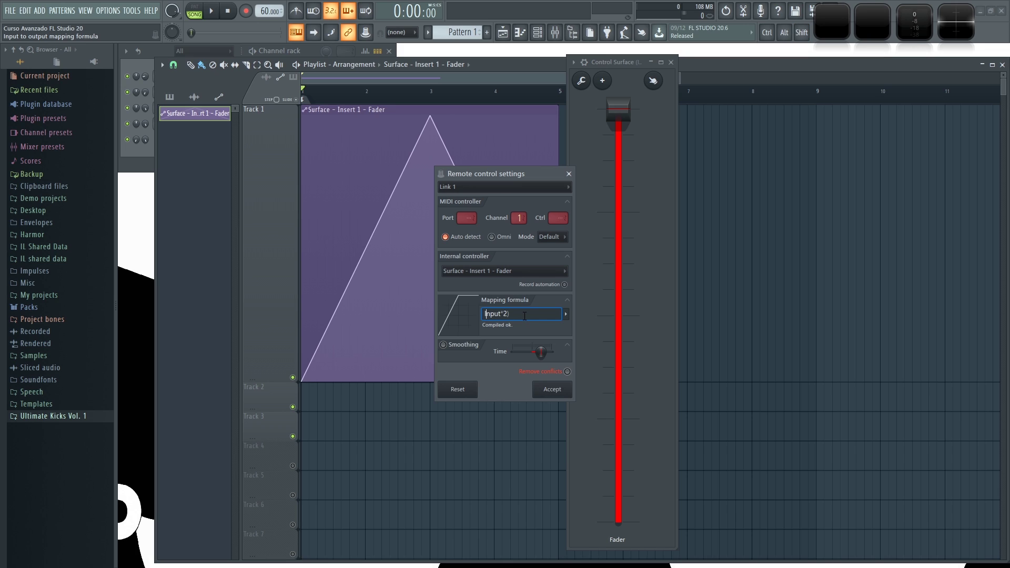
pyautogui.write('(')
pyautogui.write(')')
pyautogui.write('(')
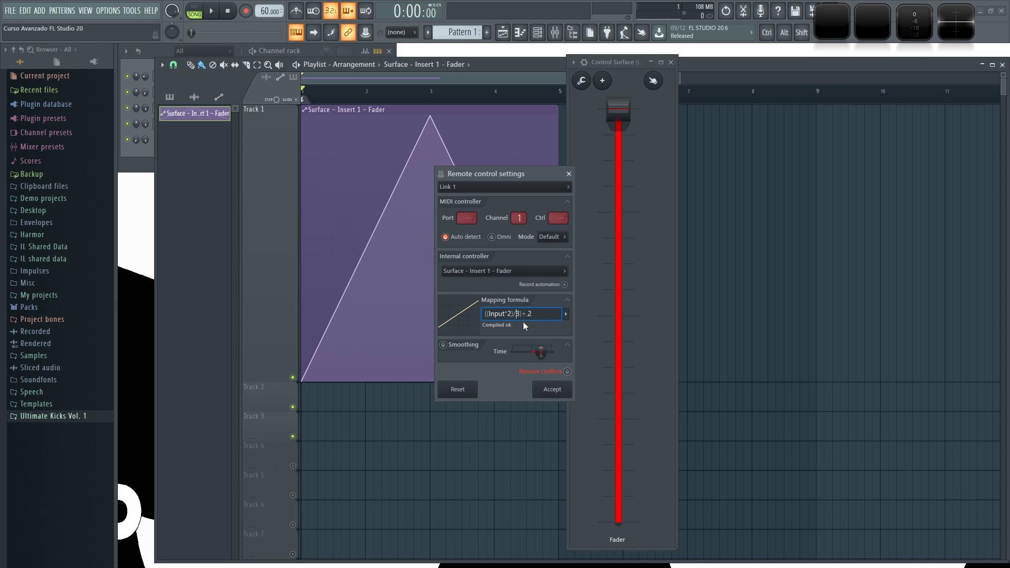
pyautogui.press('Delete')
pyautogui.write('4')
pyautogui.click(551, 389)
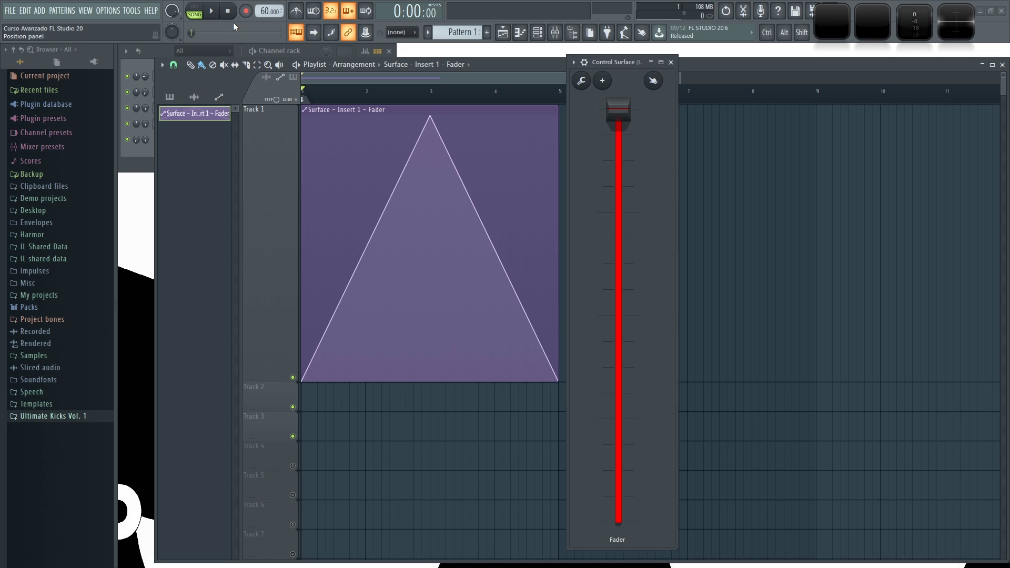
# Play the arrangement to check the fader's reduced, offset range and the linked channel volumes, and stop playback
pyautogui.press('space')
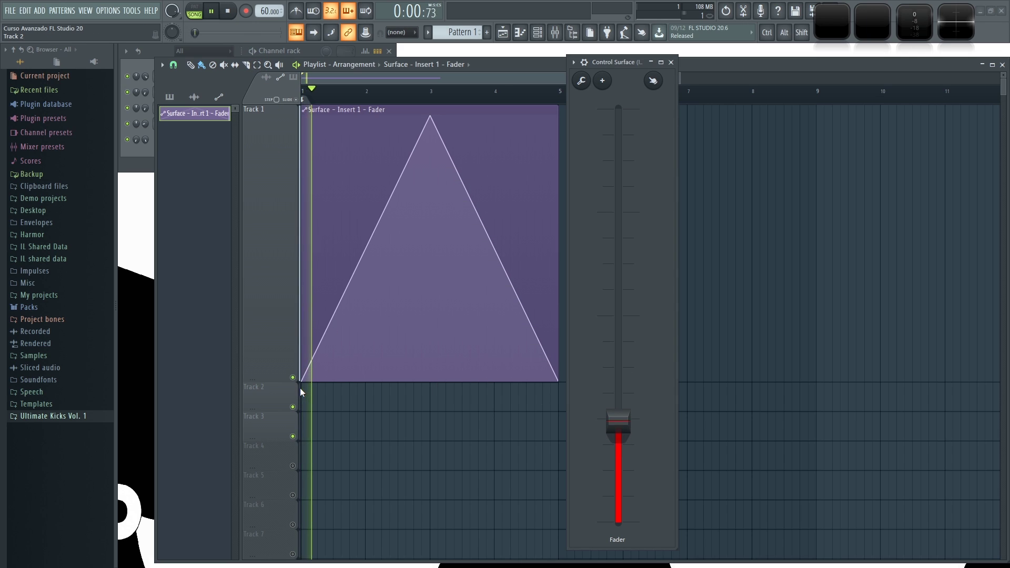
pyautogui.press('space')
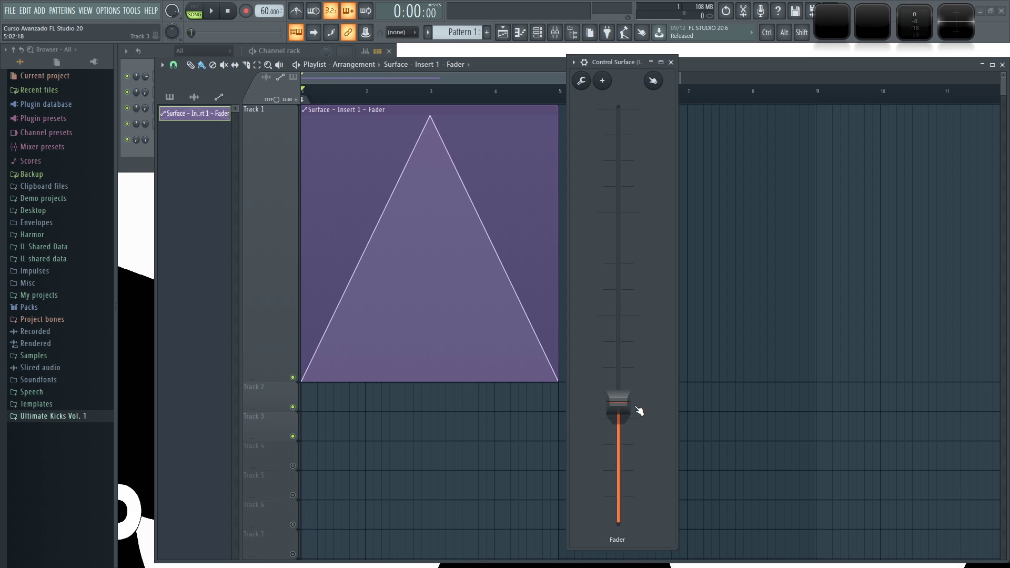
pyautogui.press('space')
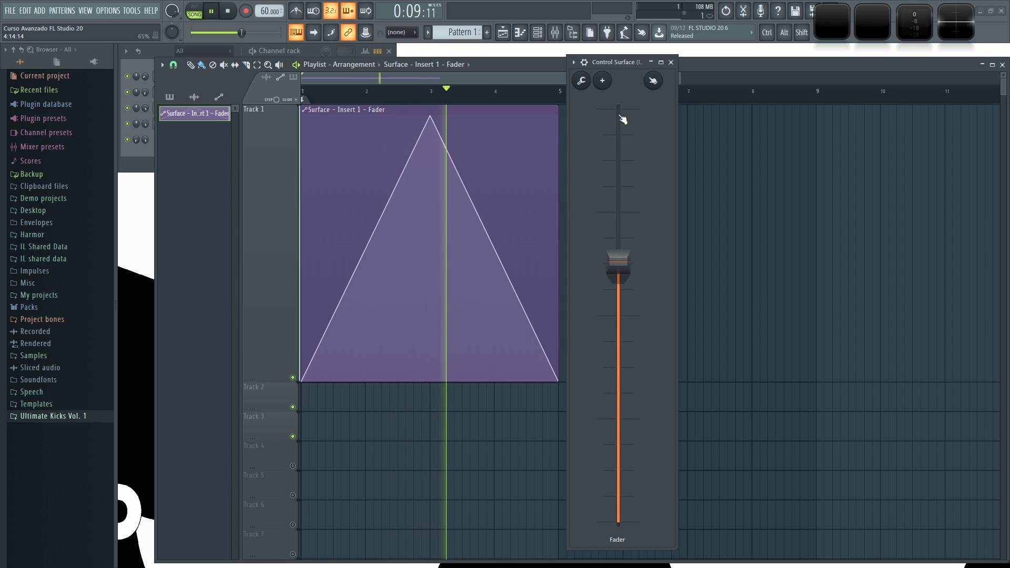
pyautogui.click(163, 51)
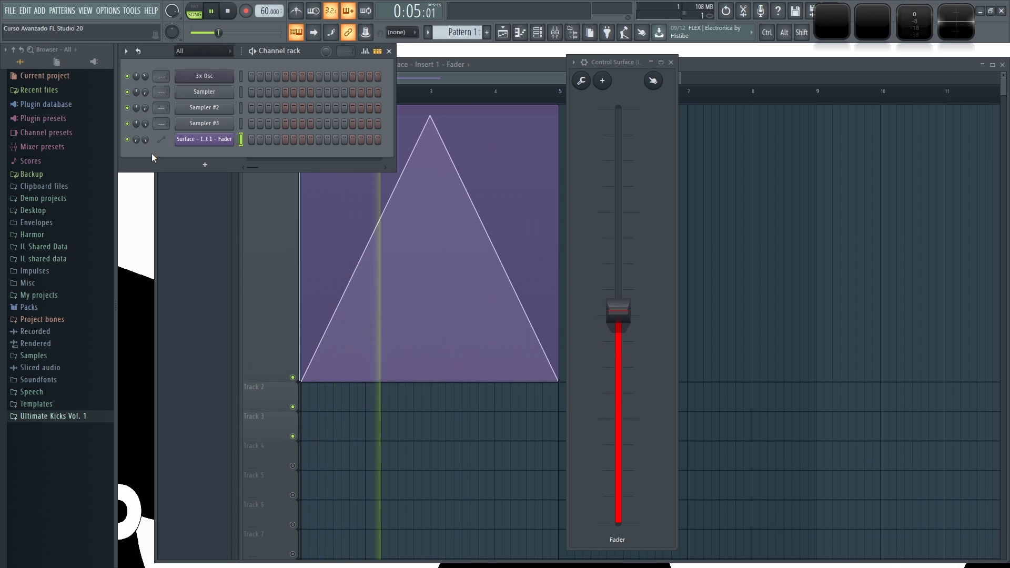
pyautogui.press('space')
# Try bending the automation clip's rising segment strongly upward with its tension handle, and play the arrangement to check the linked controls
pyautogui.moveTo(366, 248); pyautogui.dragTo(366, 120)
pyautogui.click(163, 48)
pyautogui.press('space')
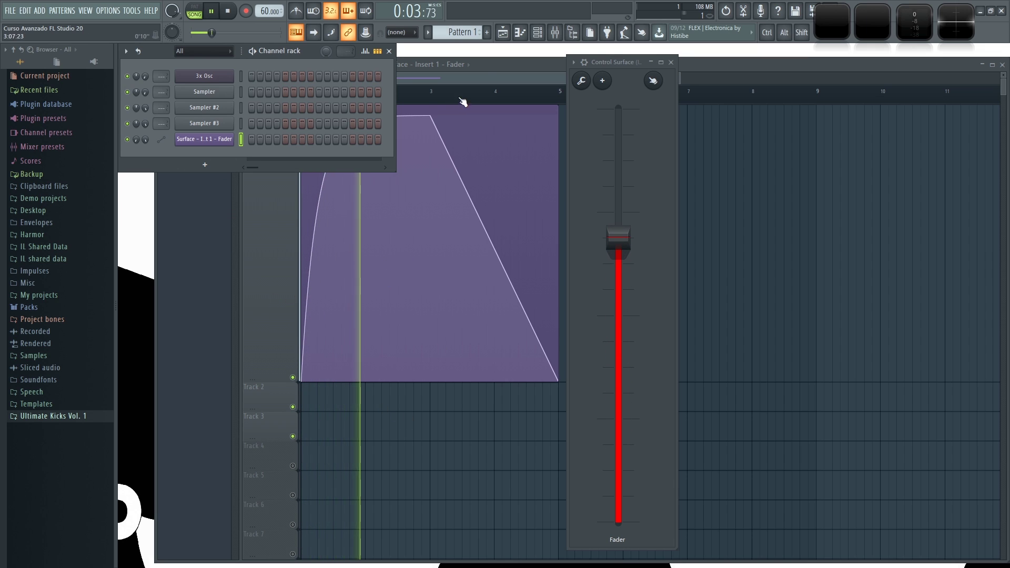
pyautogui.click(499, 69)
pyautogui.press('space')
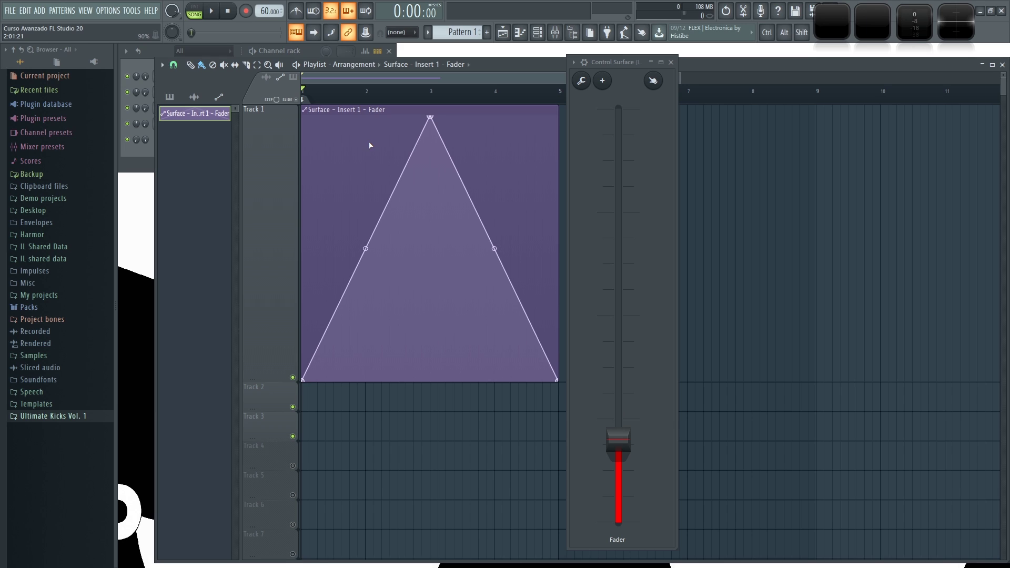
pyautogui.click(312, 50)
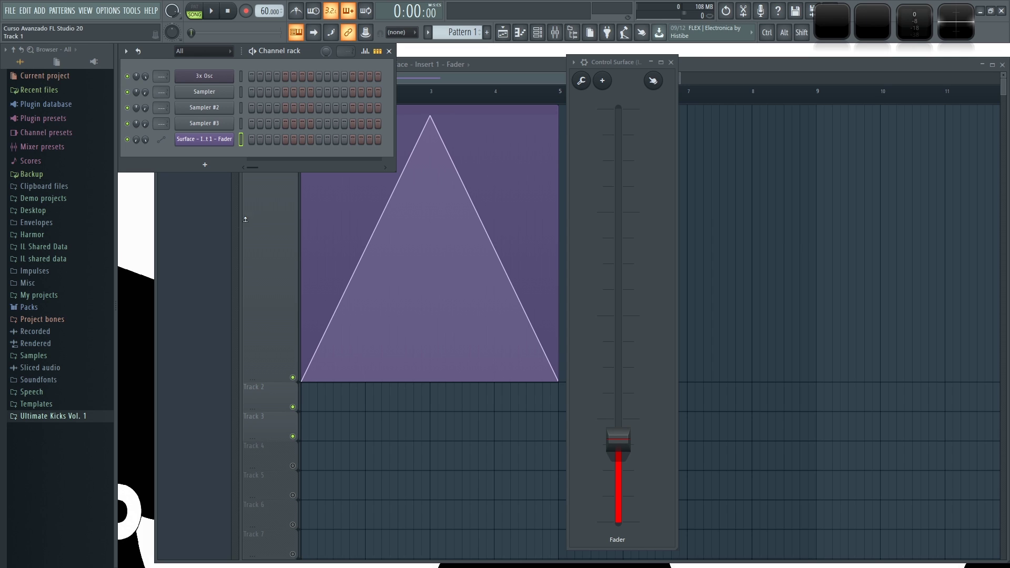
pyautogui.click(537, 65)
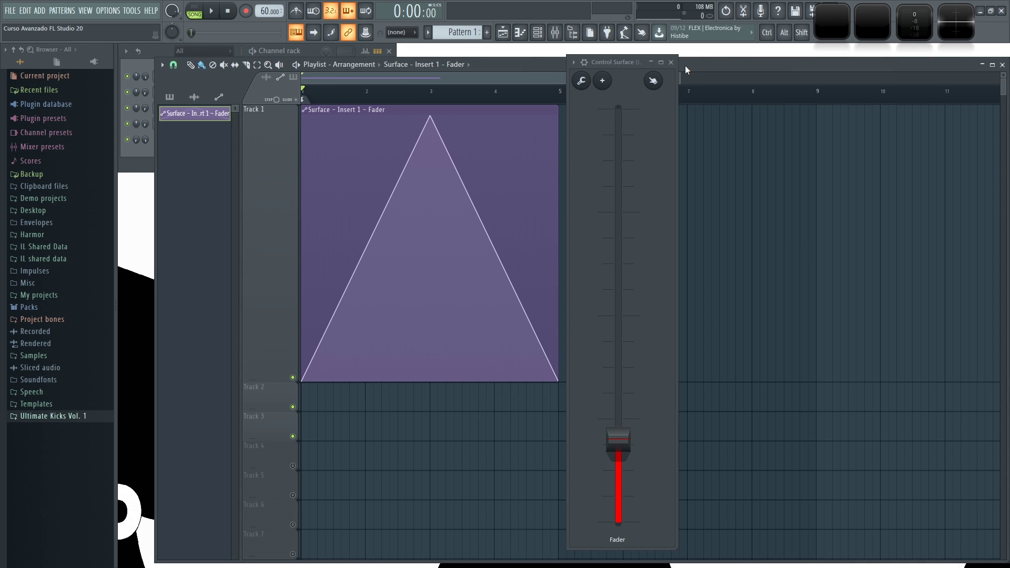
pyautogui.click(316, 53)
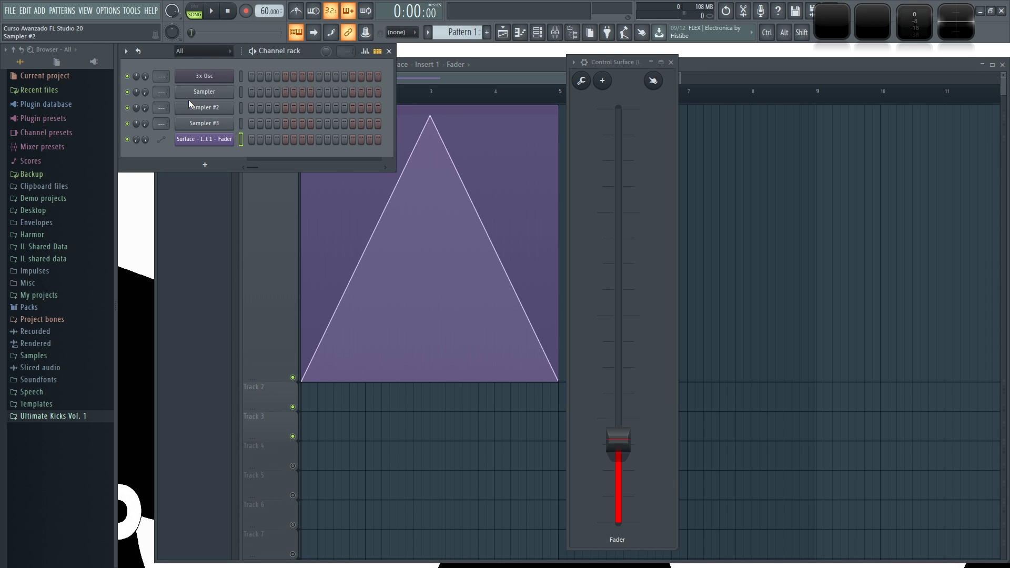
pyautogui.click(429, 114)
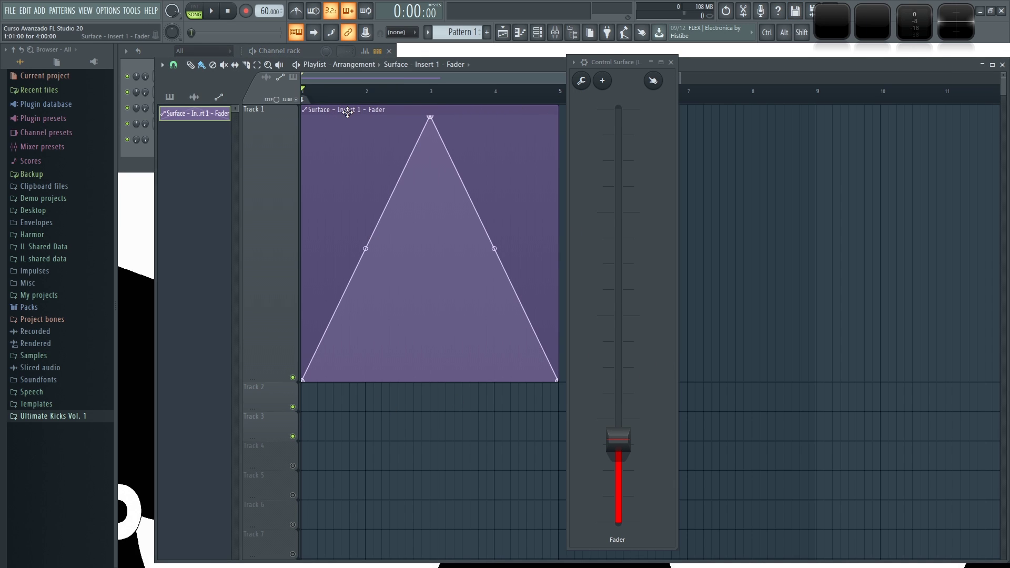
# Open the mixer and look through several insert tracks, ending on Insert 1 with the channel rack in front
pyautogui.press('F9')
pyautogui.click(228, 213)
pyautogui.click(312, 211)
pyautogui.click(415, 211)
pyautogui.click(487, 207)
pyautogui.click(335, 208)
pyautogui.click(253, 206)
pyautogui.click(173, 211)
pyautogui.click(314, 50)
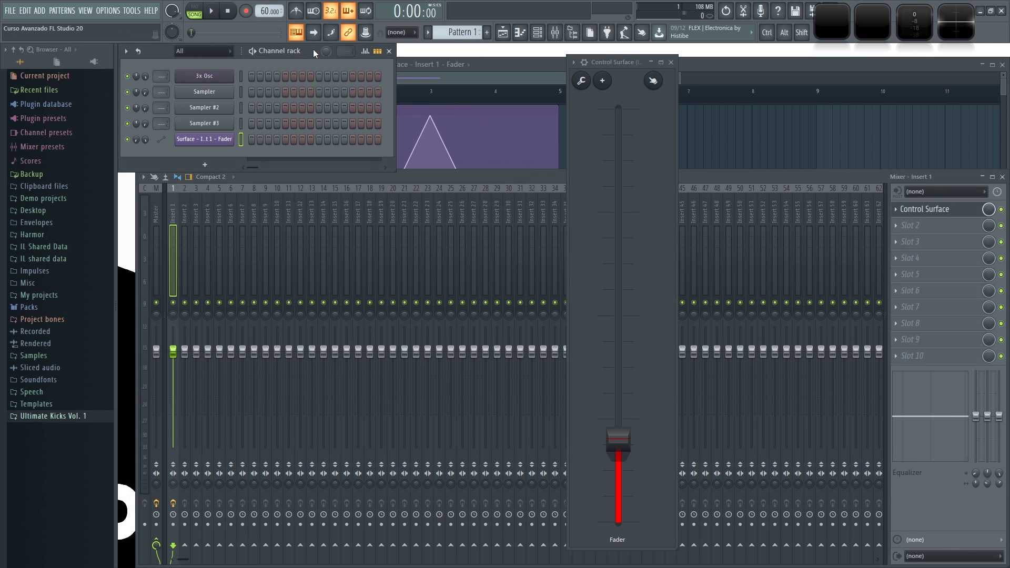